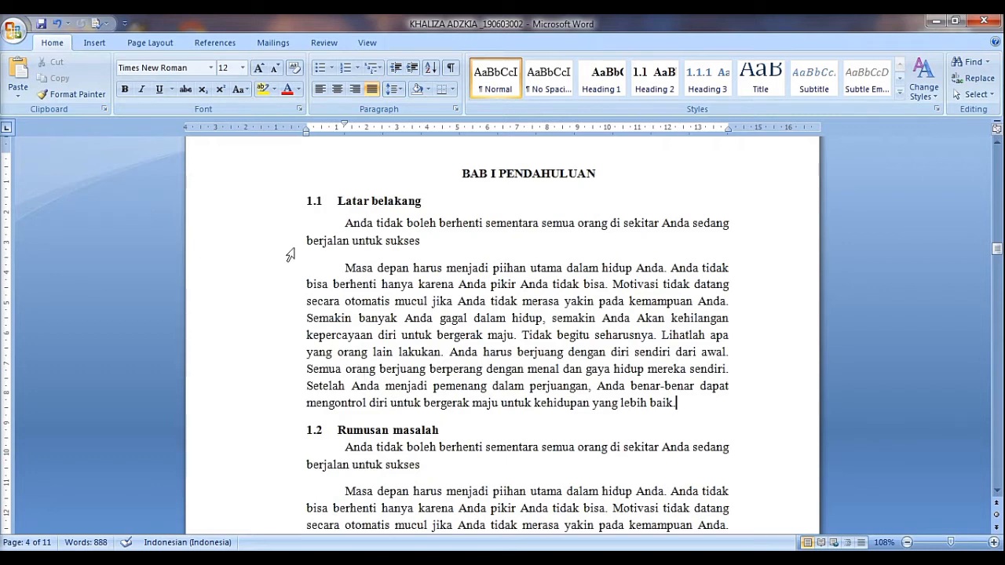
- Set the document's citation and bibliography style to APA
{"action": "left_click", "coordinate": [204, 37]}
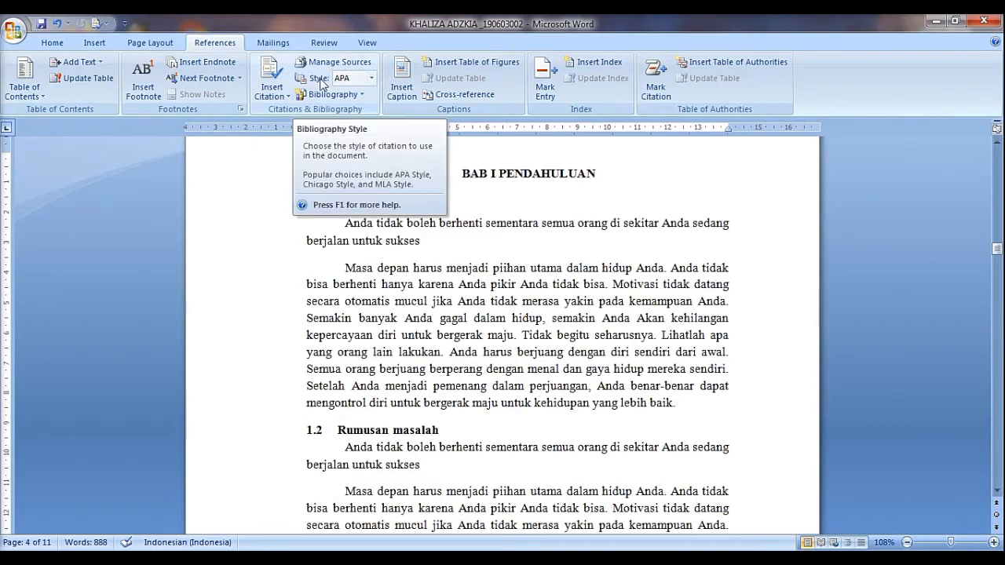
{"action": "left_click", "coordinate": [373, 79]}
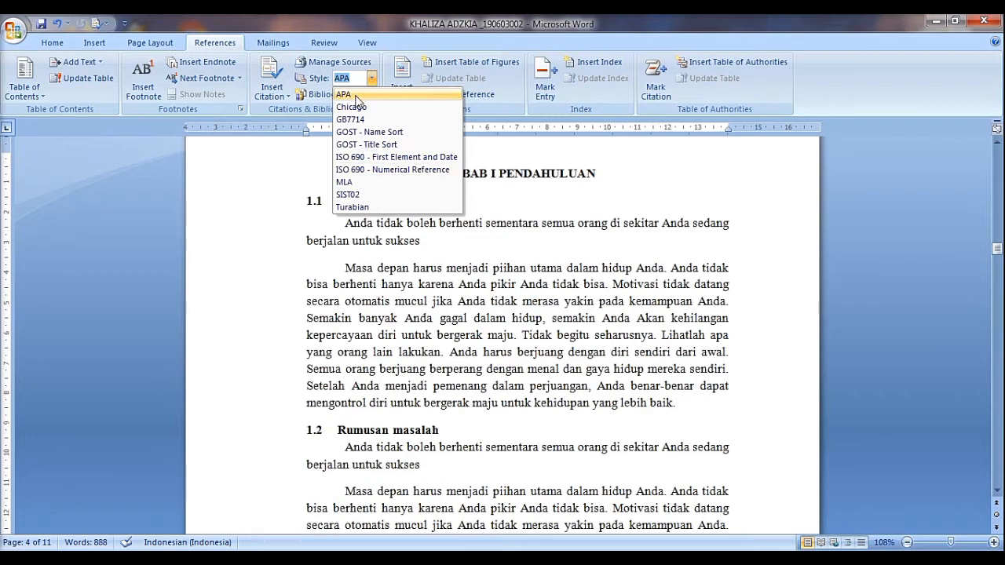
{"action": "left_click", "coordinate": [355, 95]}
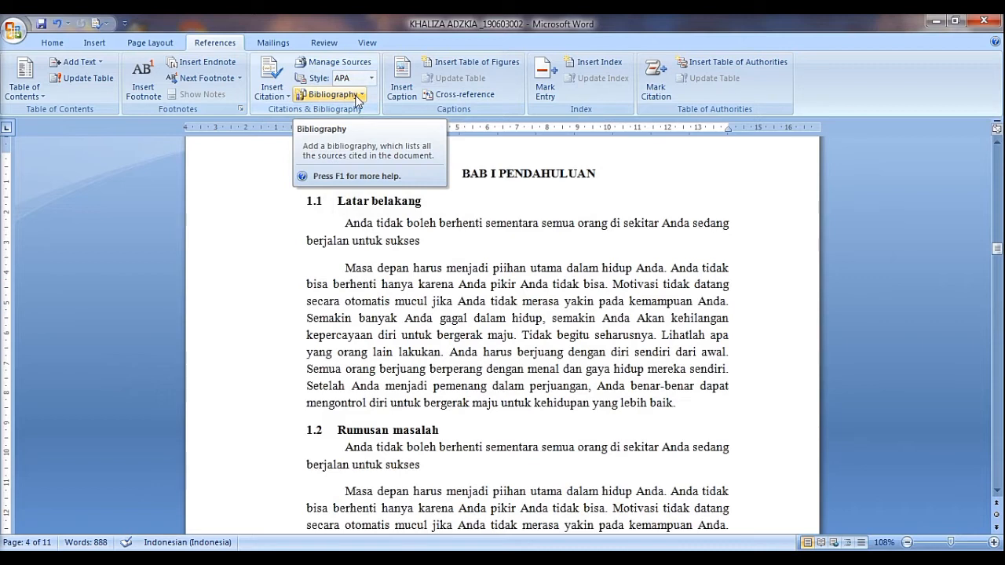
- Start a new citation source of type Book after "berjalan untuk sukses" in section 1.1 Latar belakang
{"action": "left_click", "coordinate": [423, 240]}
{"action": "left_click", "coordinate": [283, 95]}
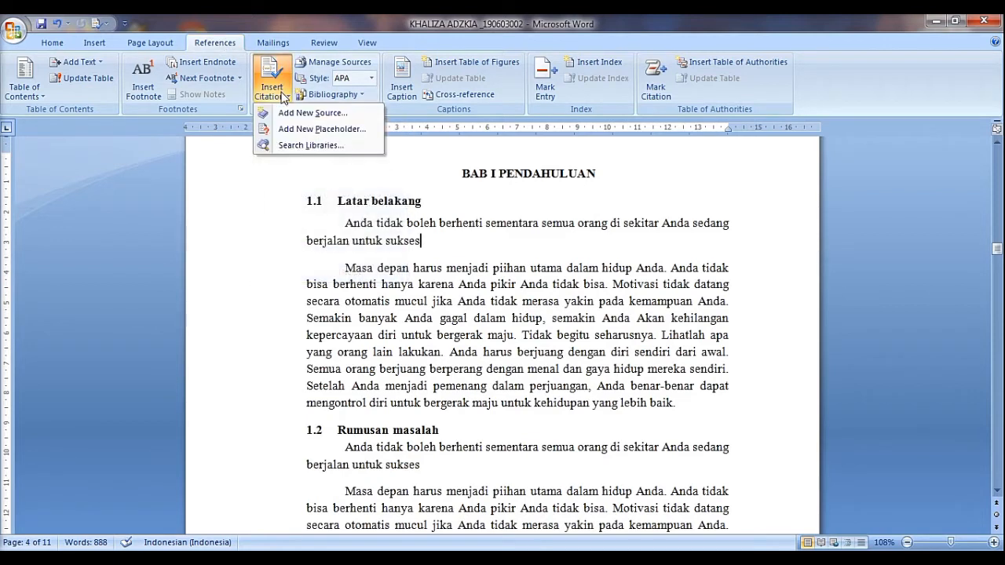
{"action": "left_click", "coordinate": [292, 113]}
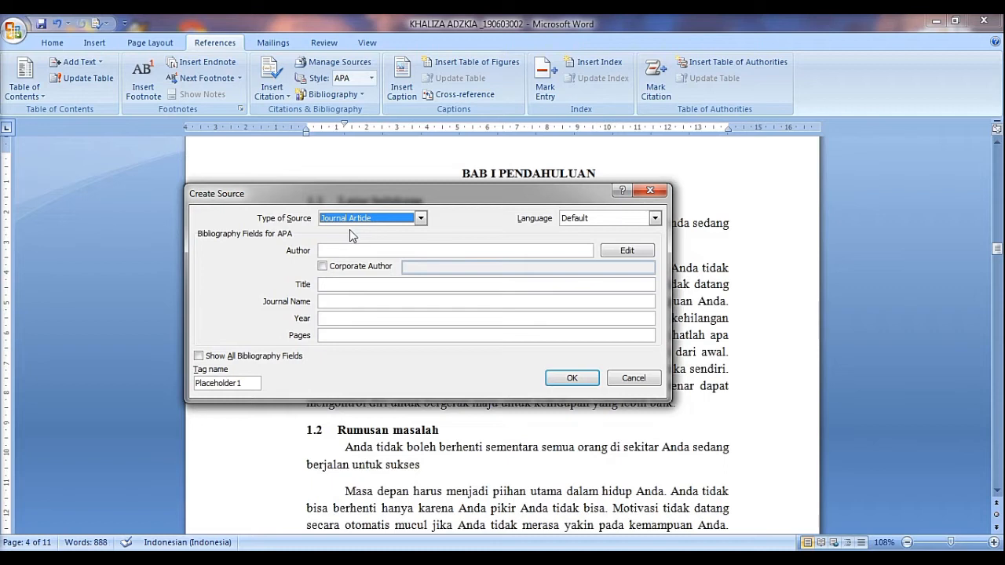
{"action": "left_click", "coordinate": [421, 219]}
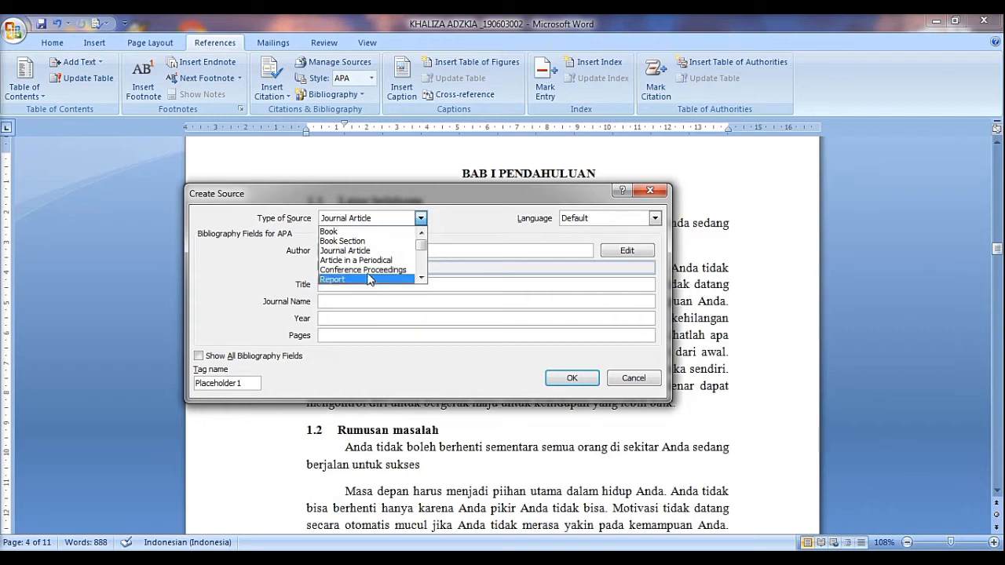
{"action": "left_click", "coordinate": [372, 231]}
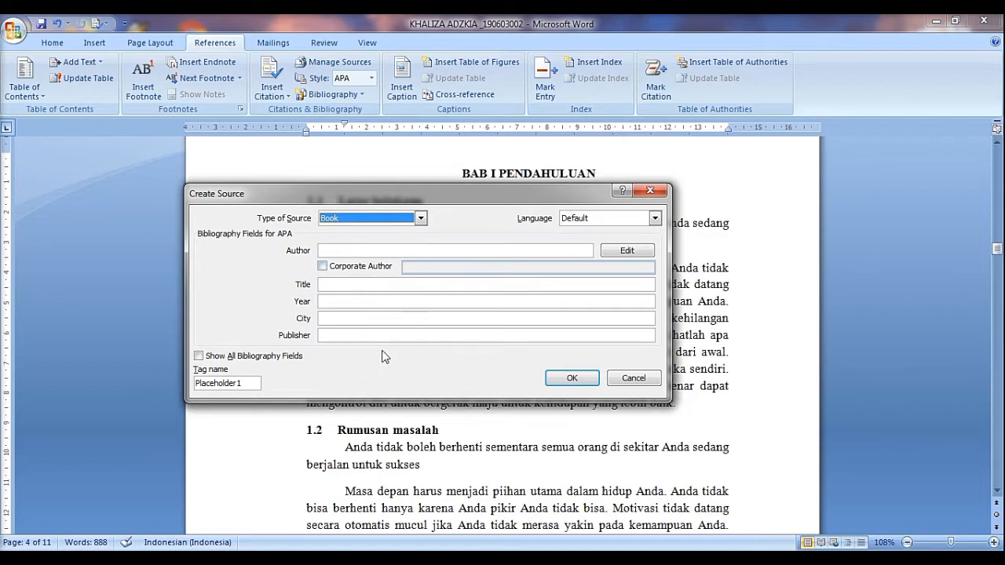
- Enter the book's two authors and have their names reordered as last name, first name through the name editor
{"action": "left_click", "coordinate": [356, 251]}
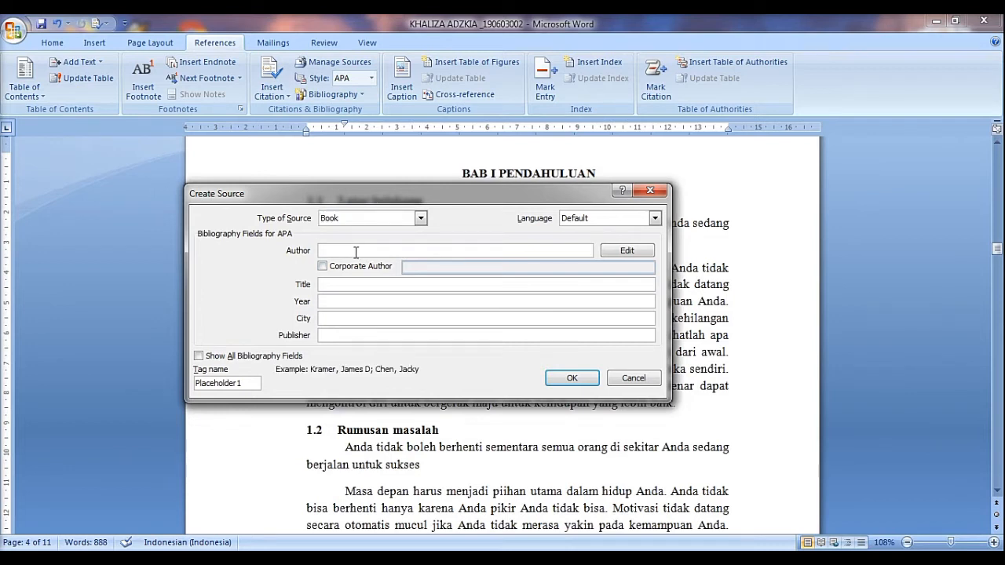
{"action": "type", "text": "James D Kramer; Jacky Chen"}
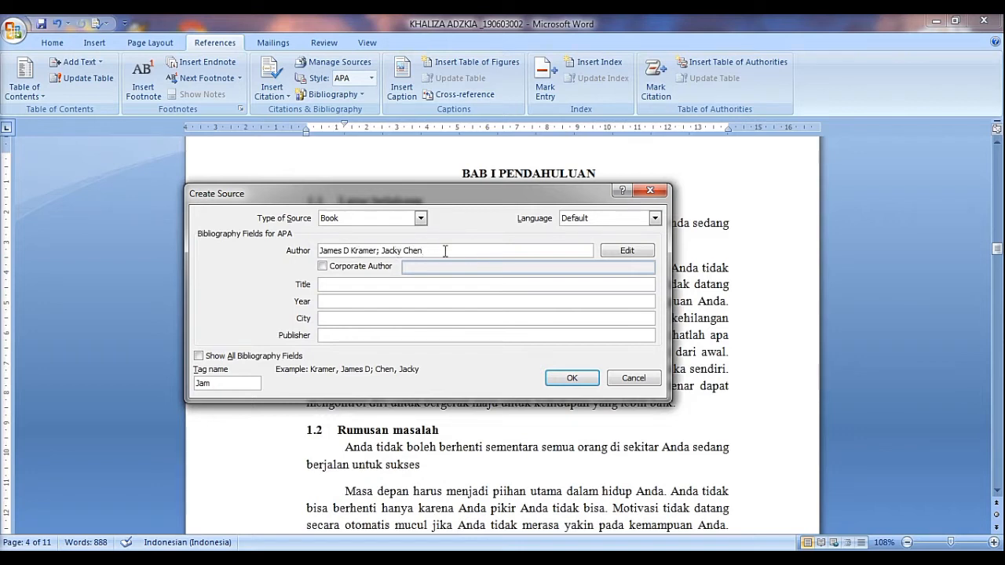
{"action": "left_click", "coordinate": [620, 253]}
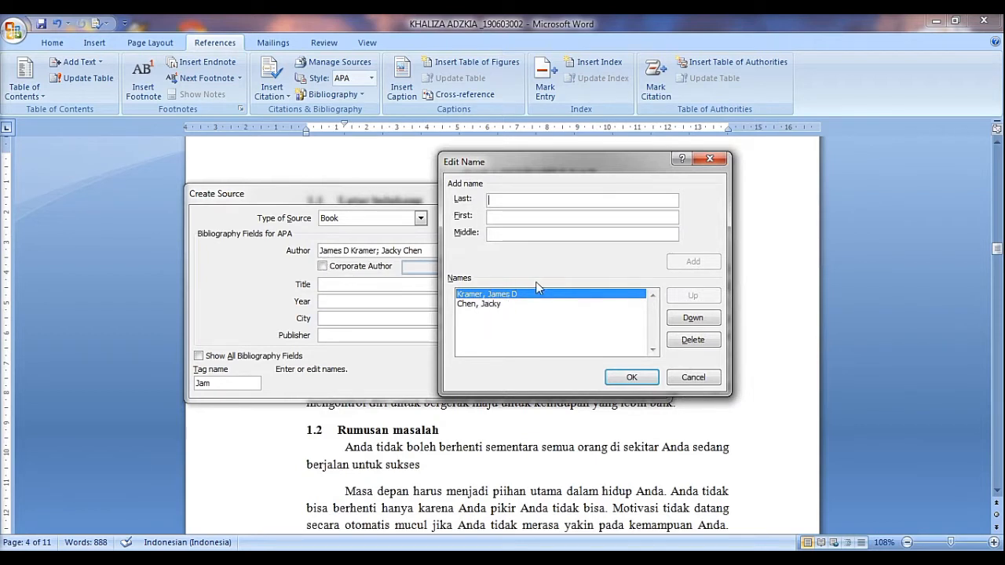
{"action": "left_click", "coordinate": [629, 379]}
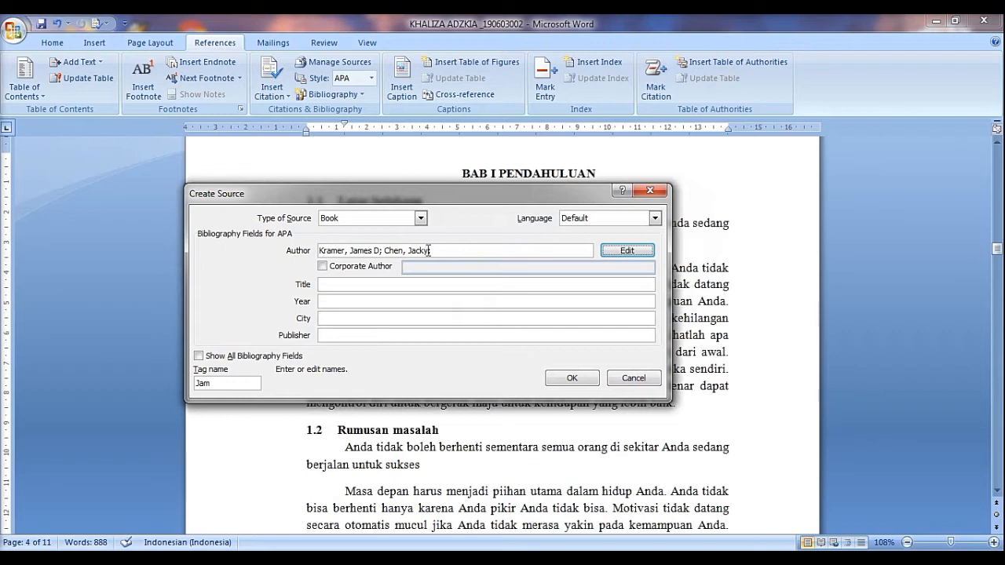
{"action": "left_click", "coordinate": [200, 357]}
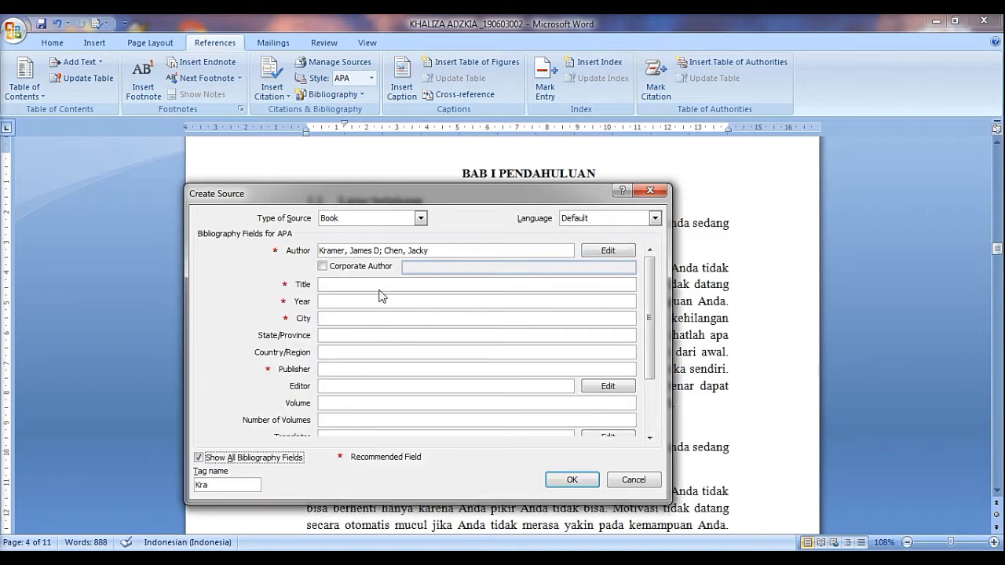
{"action": "left_click", "coordinate": [198, 458]}
- Complete the book source with title "How to Write Bibliographies", year 2006, city Chicago and publisher Adventure Works Press, and insert its citation
{"action": "left_click", "coordinate": [333, 286]}
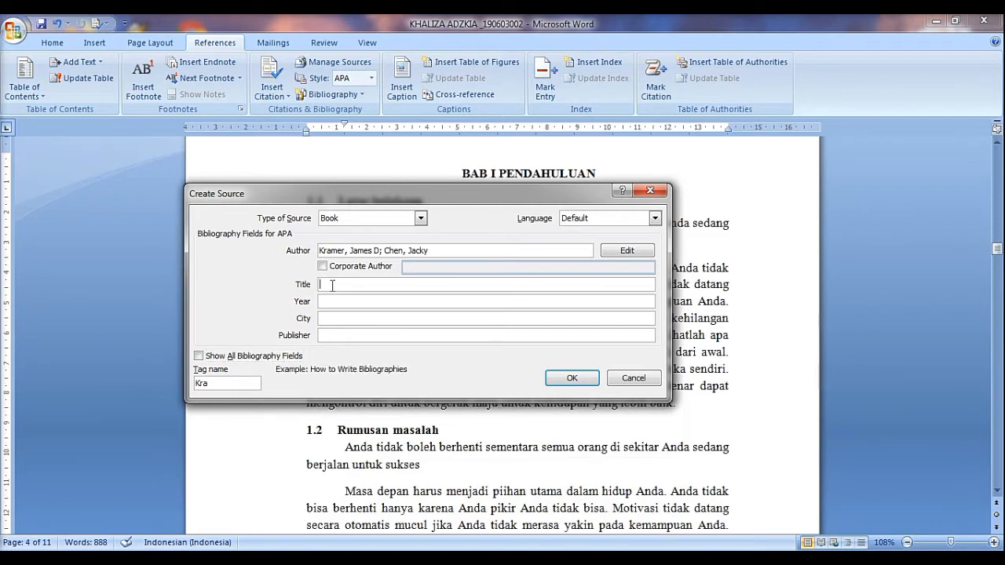
{"action": "type", "text": "How to Write Bibliographies"}
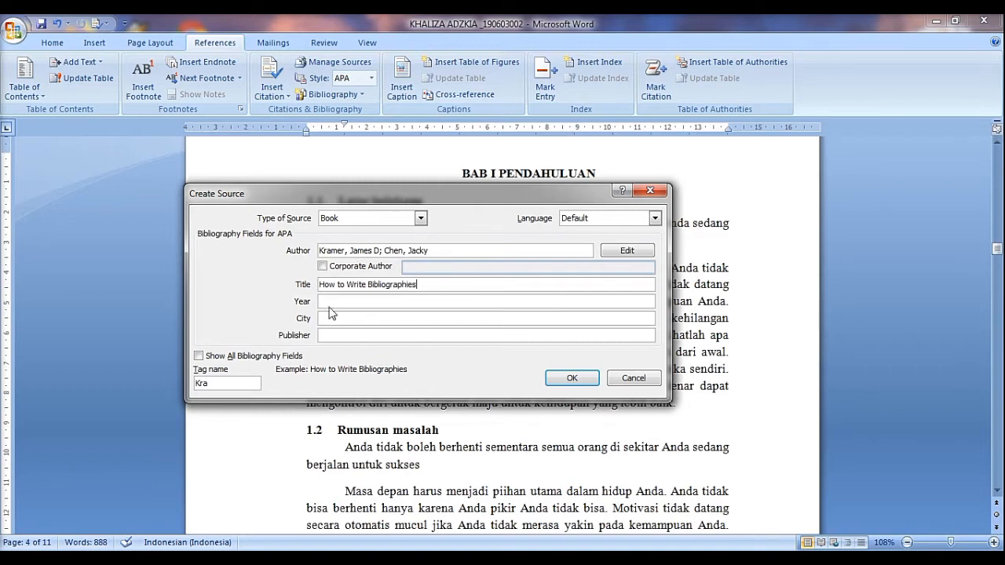
{"action": "left_click", "coordinate": [330, 303]}
{"action": "type", "text": "2006"}
{"action": "left_click", "coordinate": [328, 317]}
{"action": "type", "text": "Ch"}
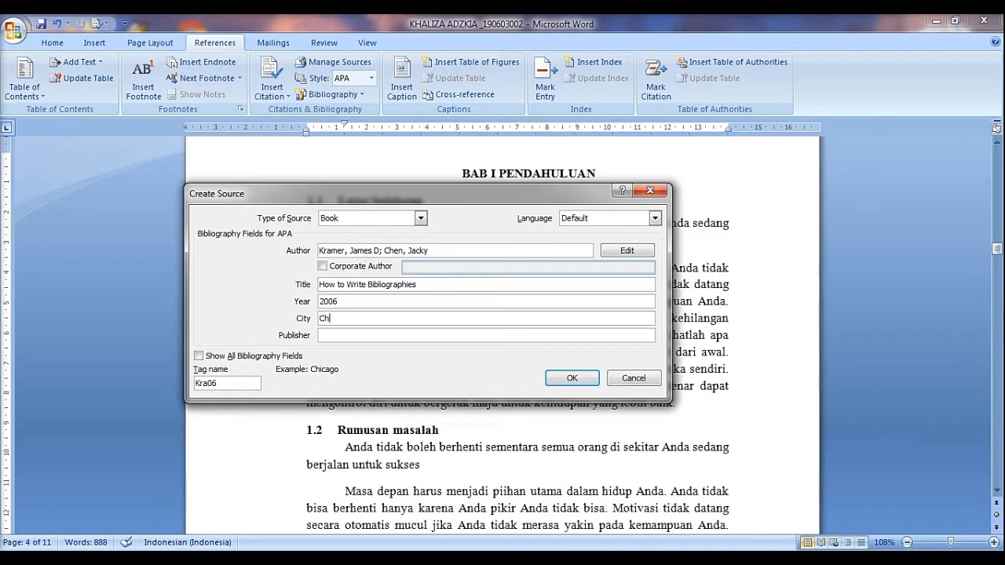
{"action": "type", "text": "icago"}
{"action": "left_click", "coordinate": [334, 337]}
{"action": "type", "text": "Ad"}
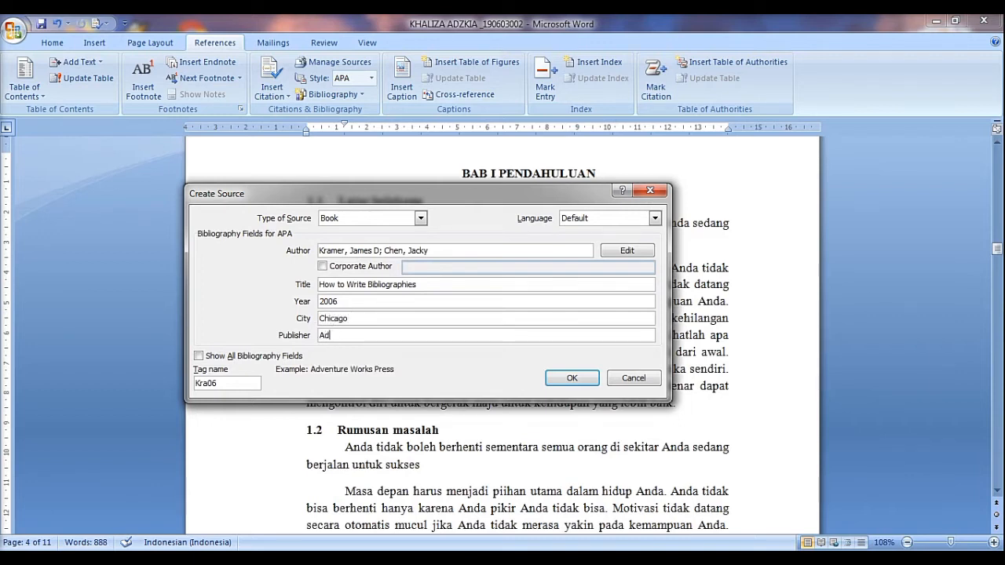
{"action": "type", "text": "venture Works Press"}
{"action": "left_click", "coordinate": [568, 378]}
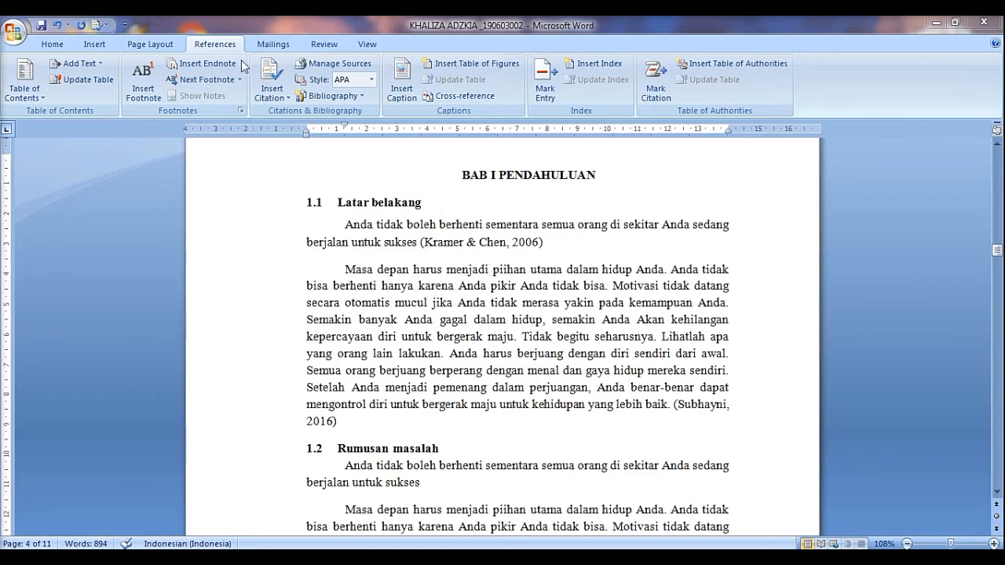
- Sort the managed sources by author, search them for "su", and close the source manager
{"action": "left_click", "coordinate": [361, 65]}
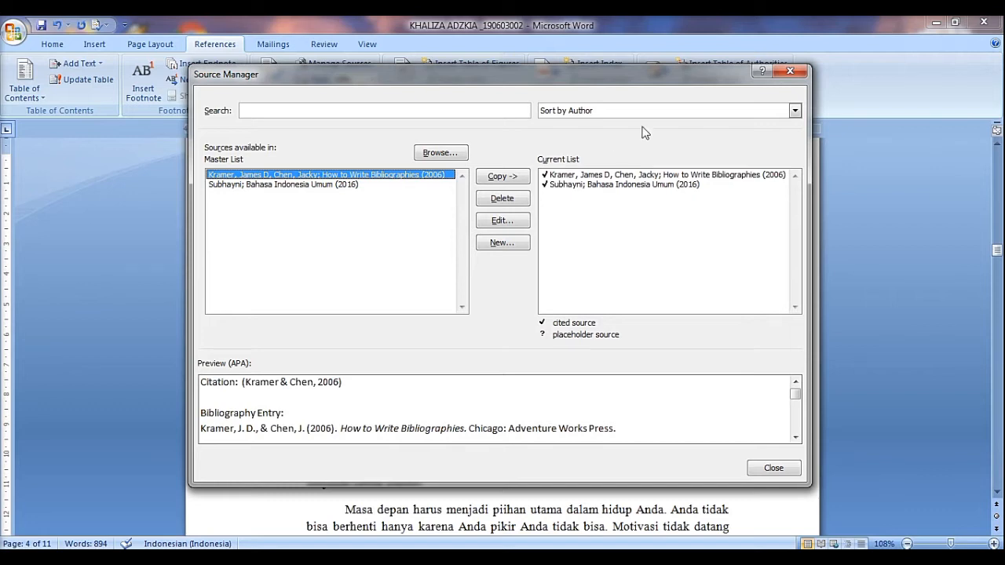
{"action": "left_click", "coordinate": [796, 111]}
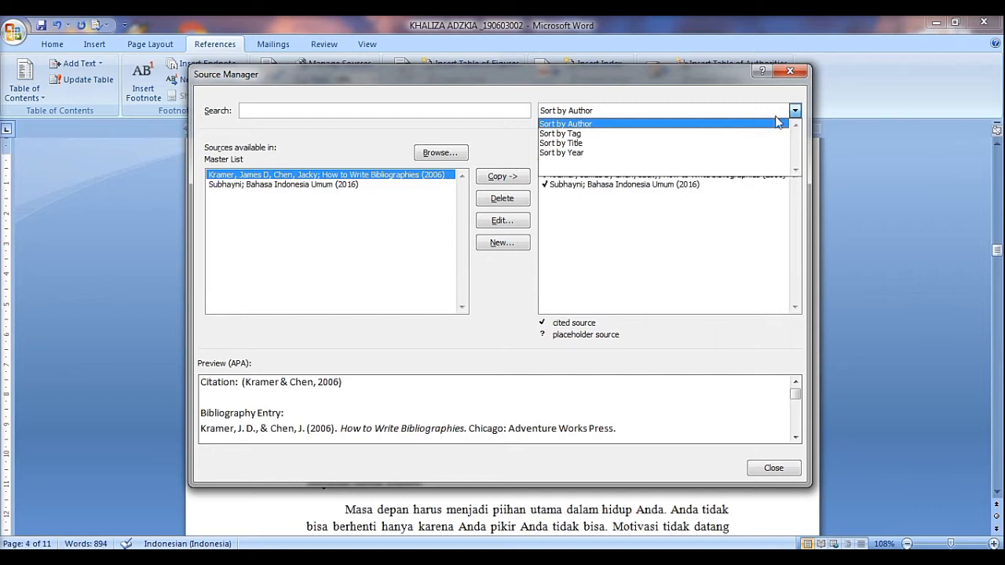
{"action": "left_click", "coordinate": [686, 124]}
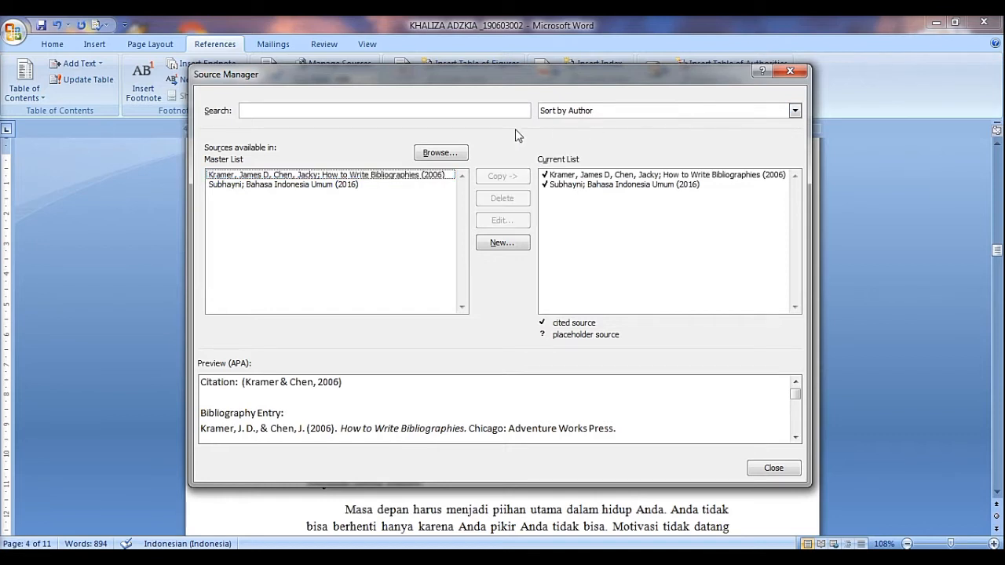
{"action": "left_click", "coordinate": [283, 110]}
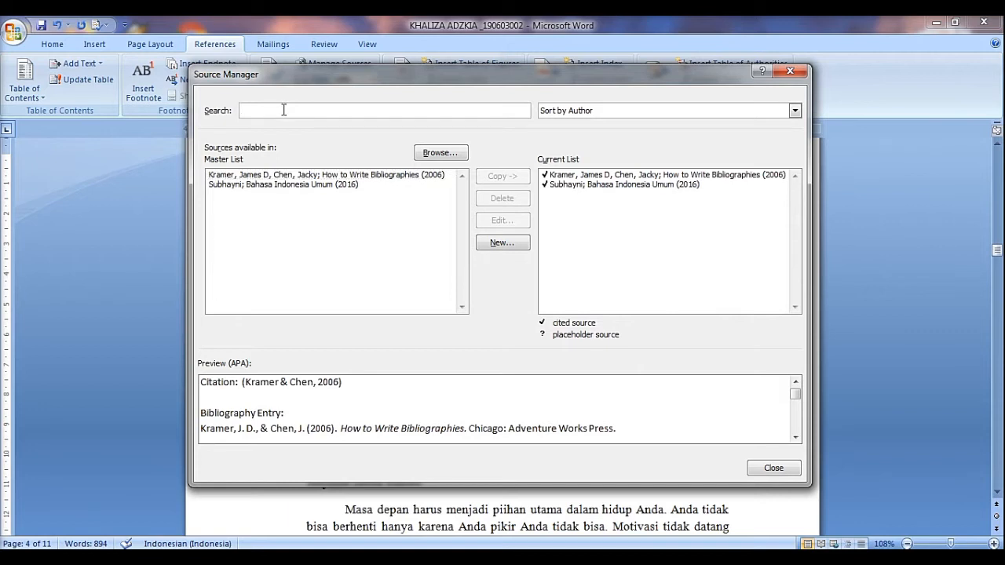
{"action": "type", "text": "su"}
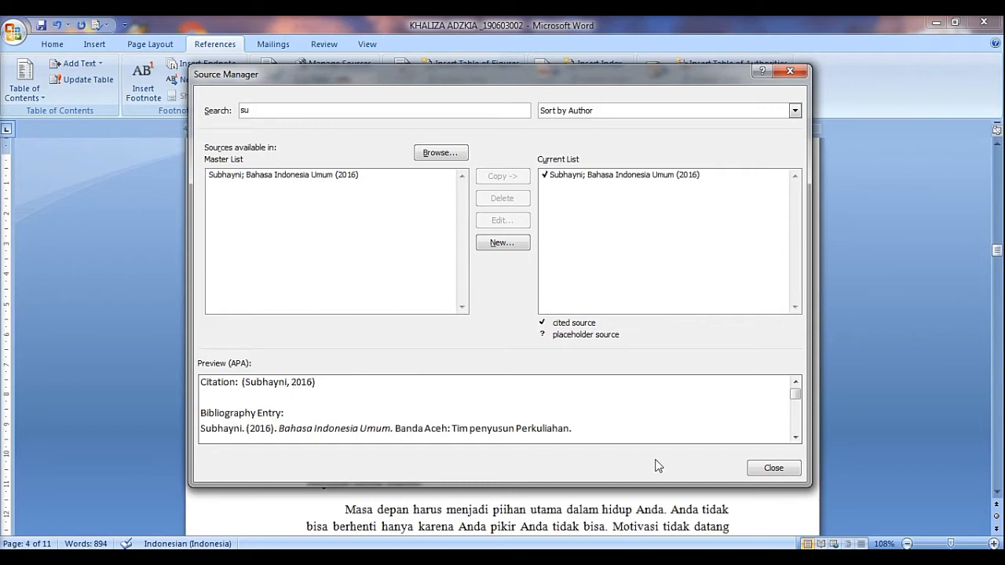
{"action": "left_click", "coordinate": [772, 469]}
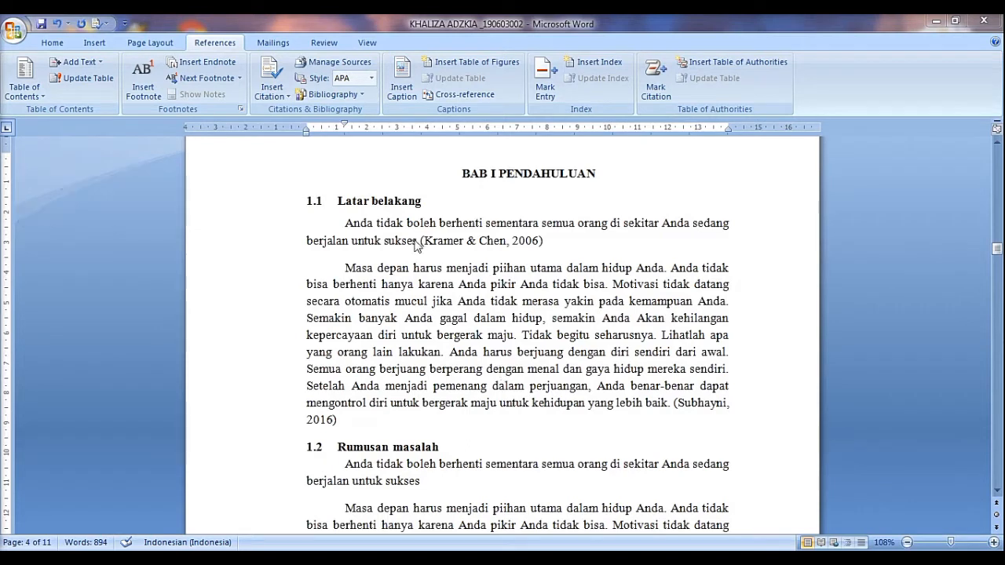
- Set the year of the "Bahasa Indonesia Umum" source to 2017 in both the master list and the current document
{"action": "left_click", "coordinate": [350, 63]}
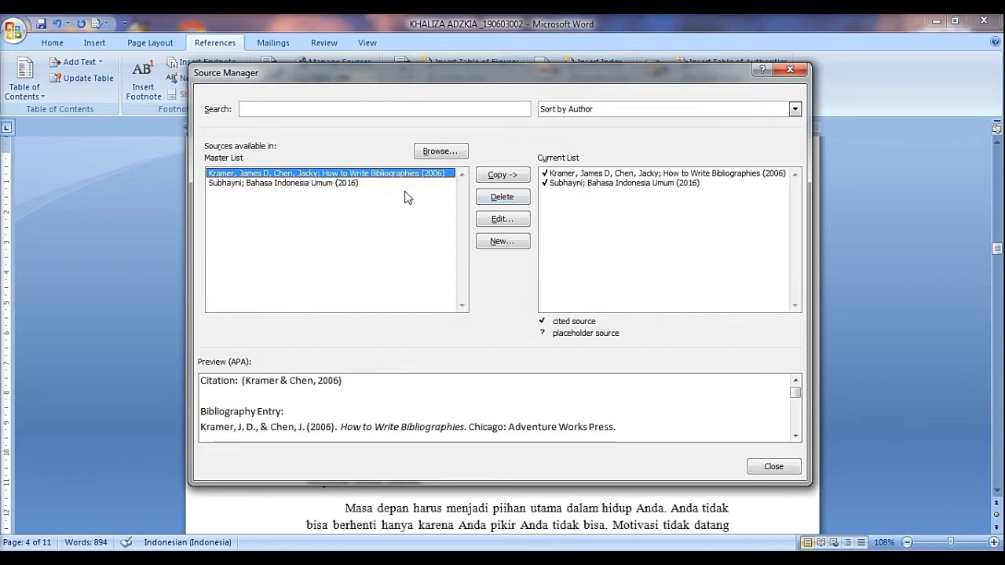
{"action": "left_click", "coordinate": [324, 187]}
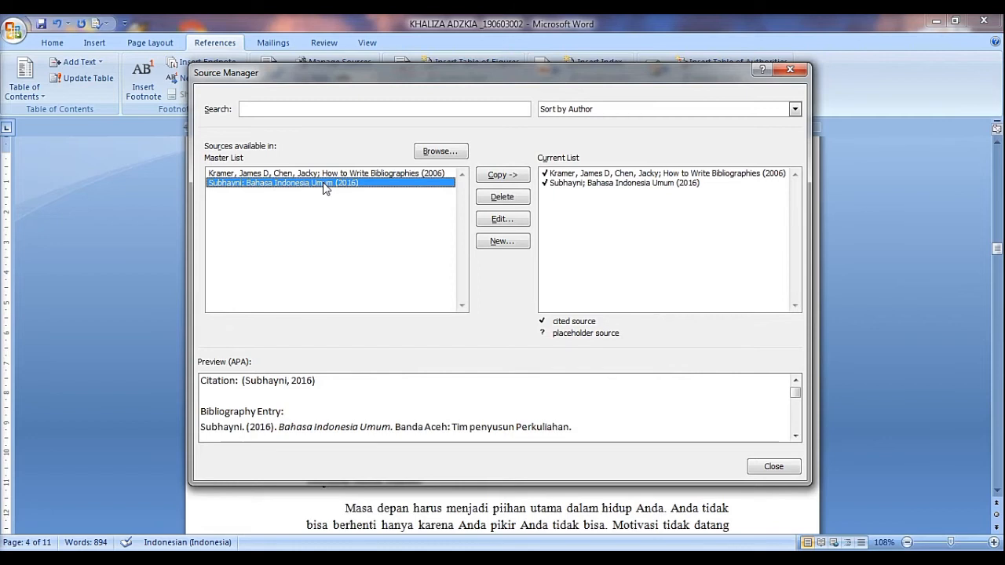
{"action": "left_click", "coordinate": [511, 223]}
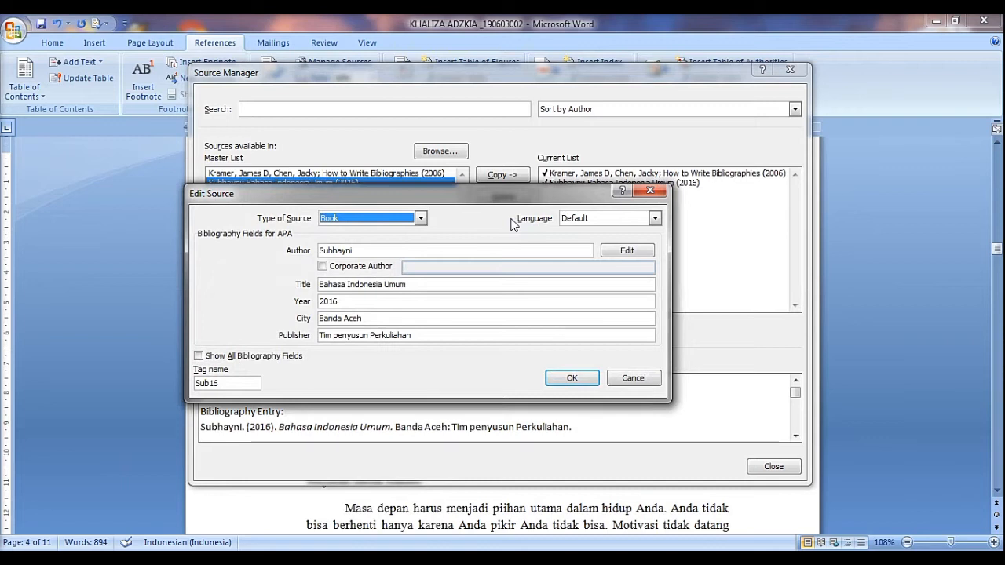
{"action": "left_click", "coordinate": [341, 301]}
{"action": "key", "text": "BackSpace"}
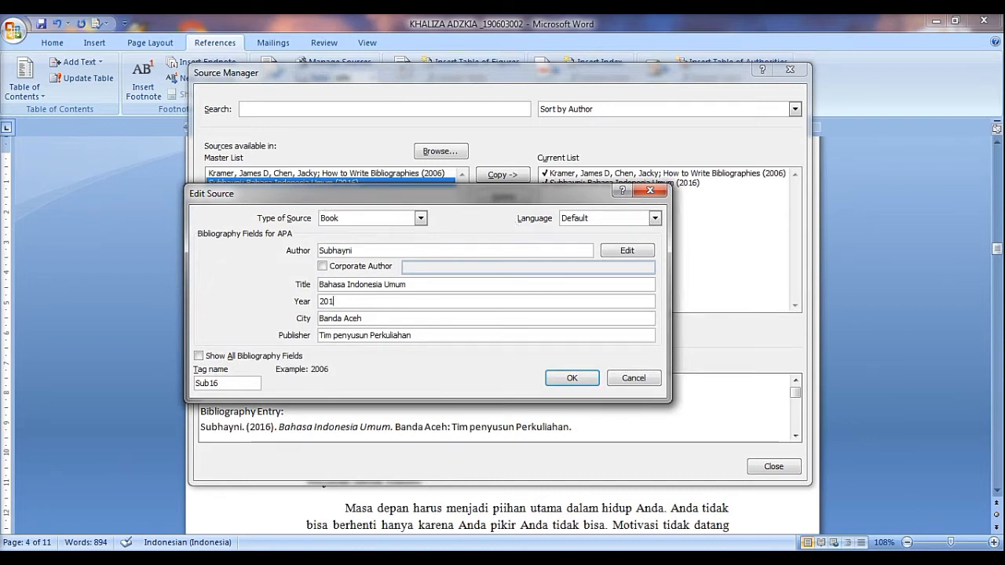
{"action": "type", "text": "7"}
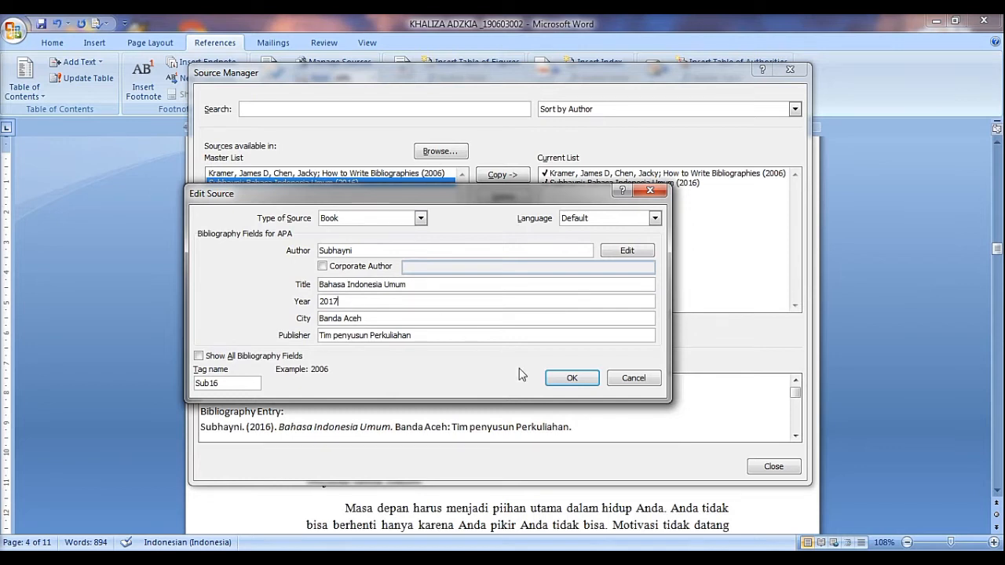
{"action": "left_click", "coordinate": [573, 378]}
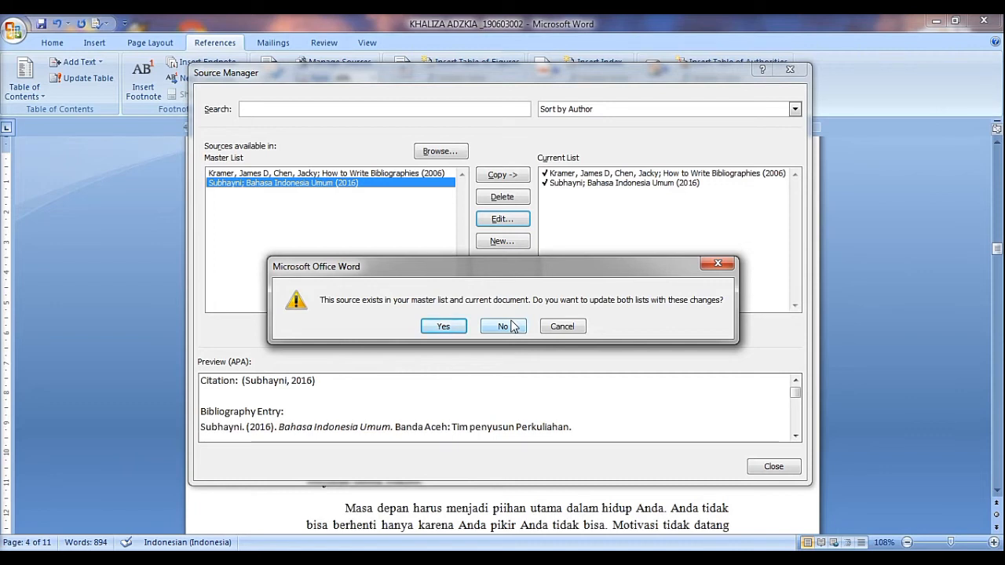
{"action": "left_click", "coordinate": [443, 327]}
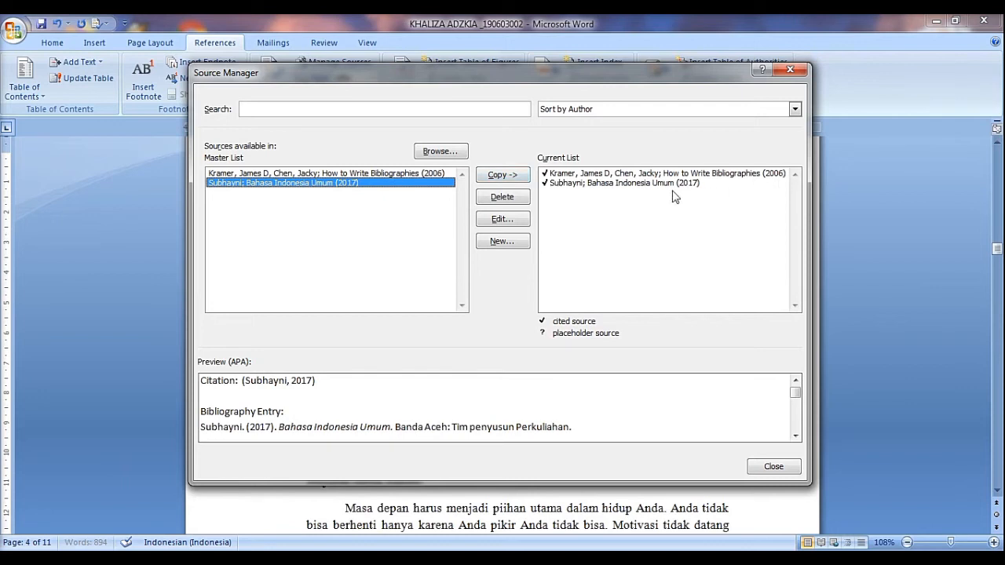
- Set the year of the "Bahasa Indonesia Umum" source to 2016 in the master list only, and close the source manager
{"action": "left_click", "coordinate": [522, 222]}
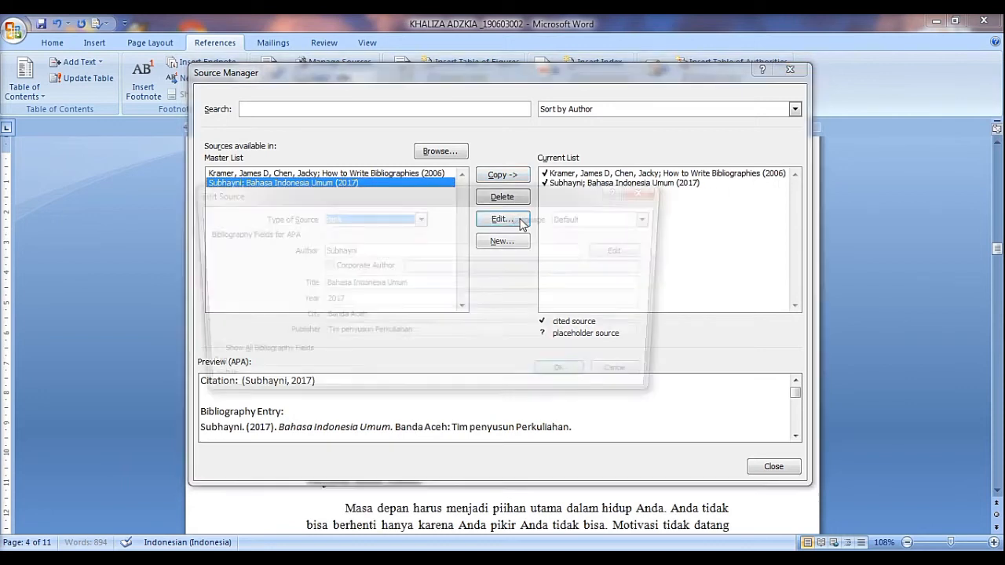
{"action": "left_click", "coordinate": [347, 302]}
{"action": "key", "text": "BackSpace"}
{"action": "type", "text": "6"}
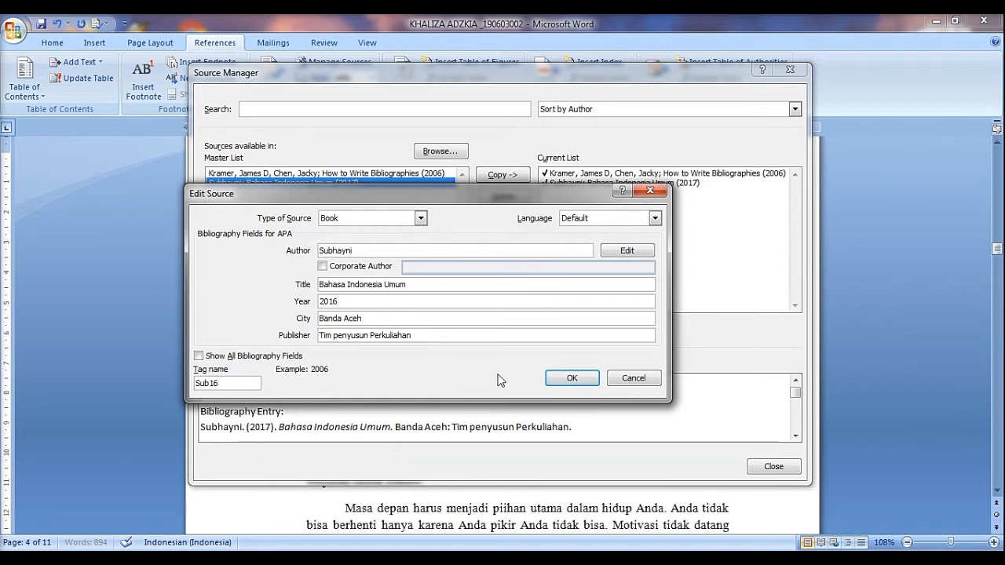
{"action": "left_click", "coordinate": [574, 380]}
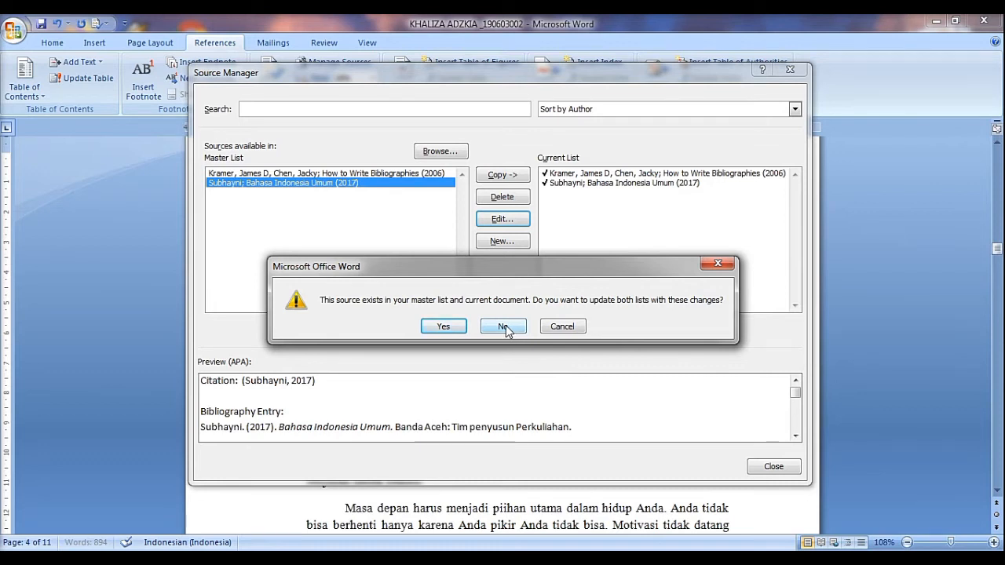
{"action": "left_click", "coordinate": [505, 327]}
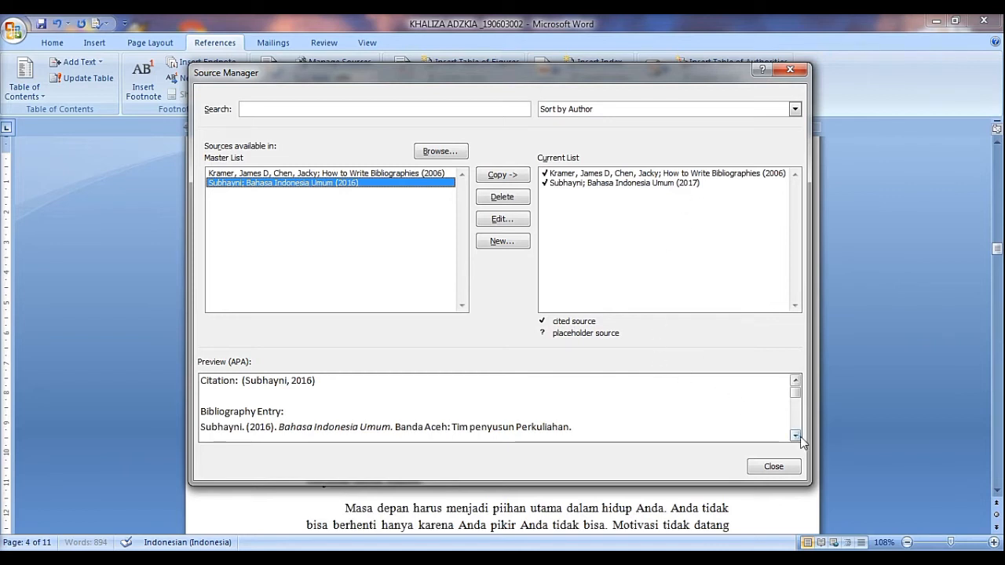
{"action": "left_click", "coordinate": [774, 467]}
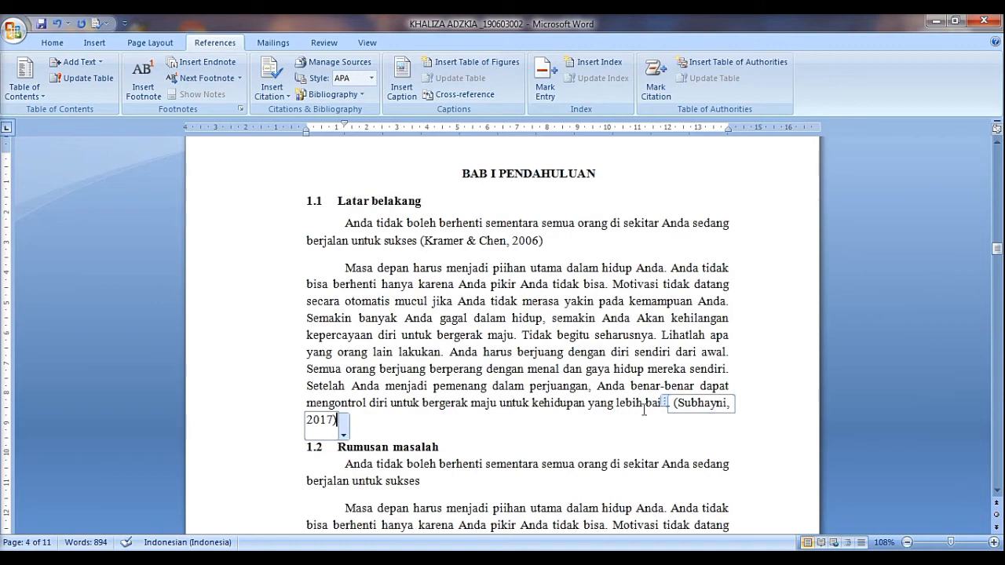
- Edit the source of the citation closing section 1.1, setting its year to 2016 in both the master list and the current document
{"action": "left_click", "coordinate": [692, 409]}
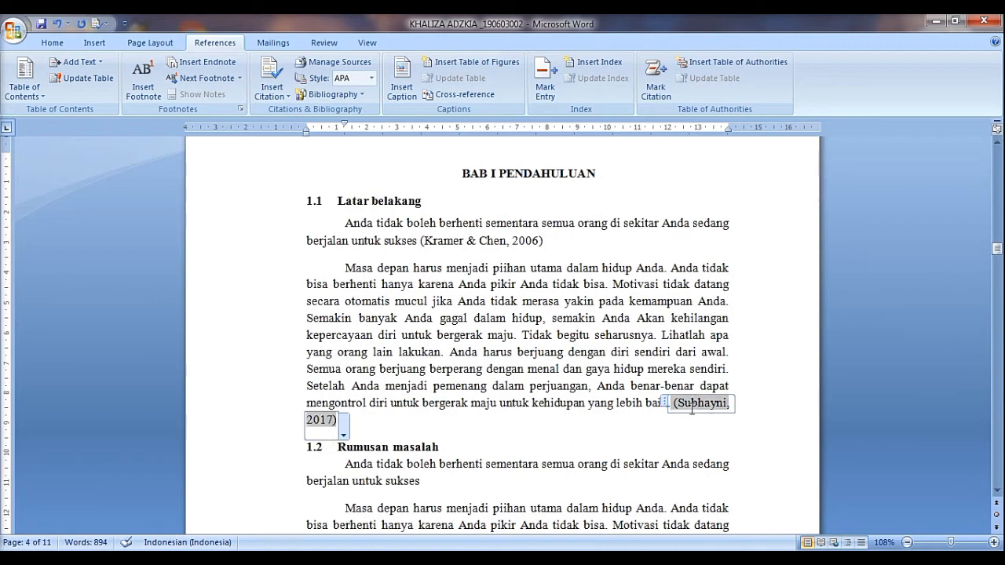
{"action": "left_click", "coordinate": [343, 434]}
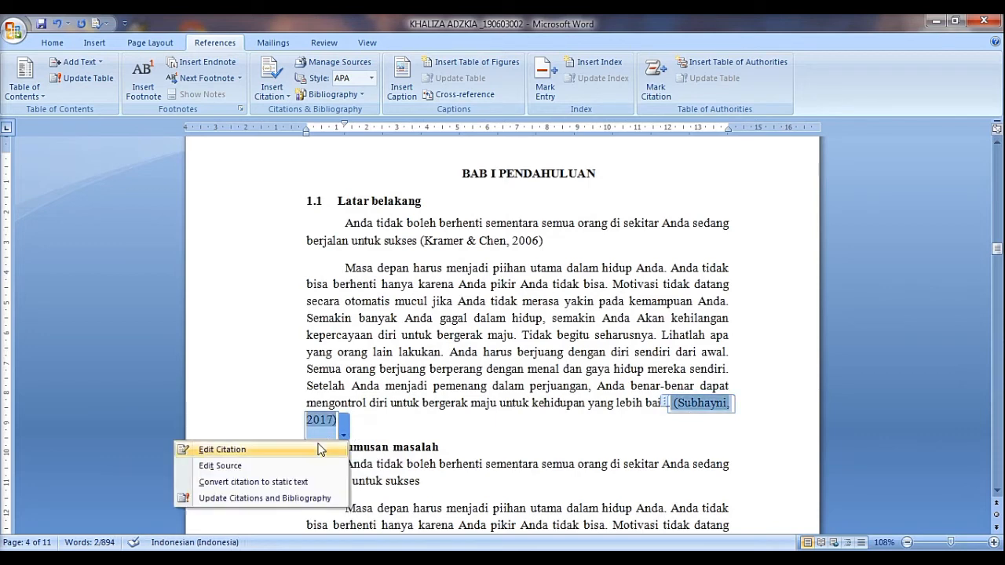
{"action": "left_click", "coordinate": [299, 467]}
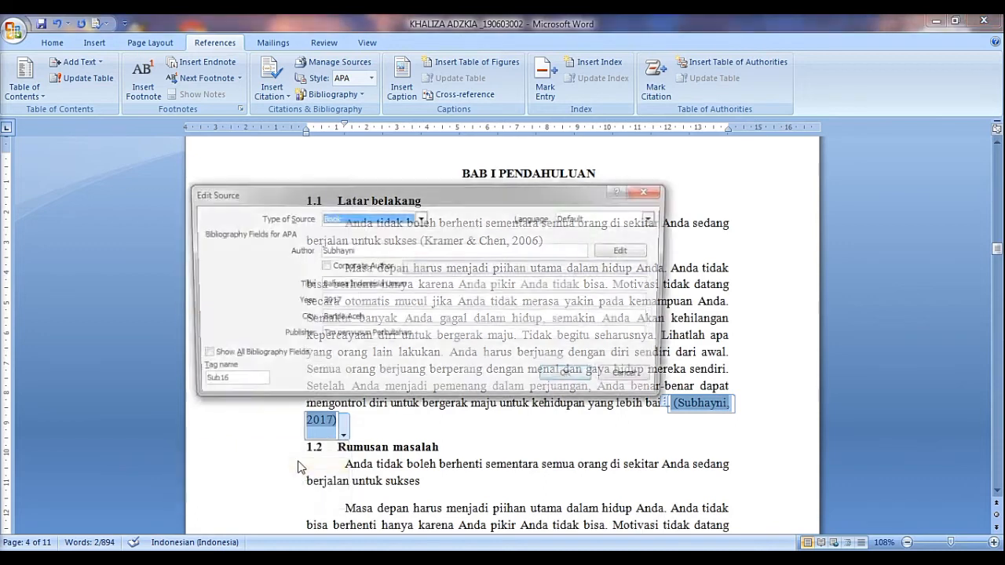
{"action": "left_click", "coordinate": [347, 299]}
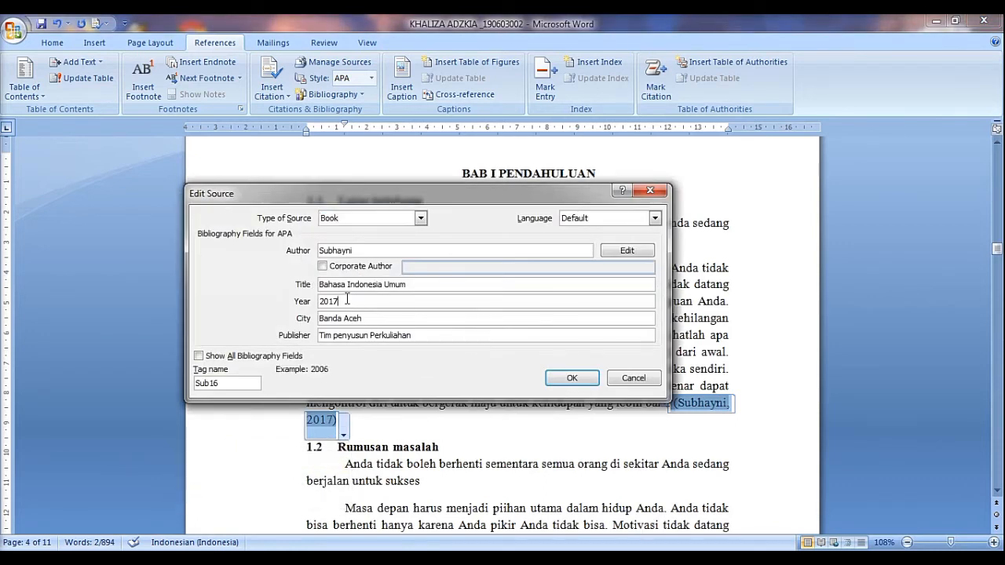
{"action": "key", "text": "BackSpace"}
{"action": "type", "text": "6"}
{"action": "left_click", "coordinate": [578, 379]}
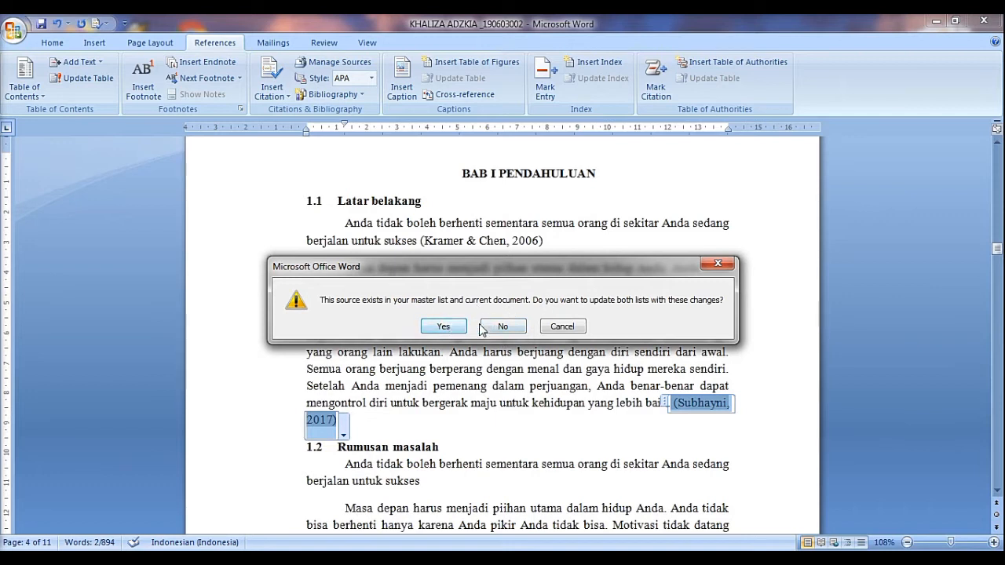
{"action": "left_click", "coordinate": [450, 328]}
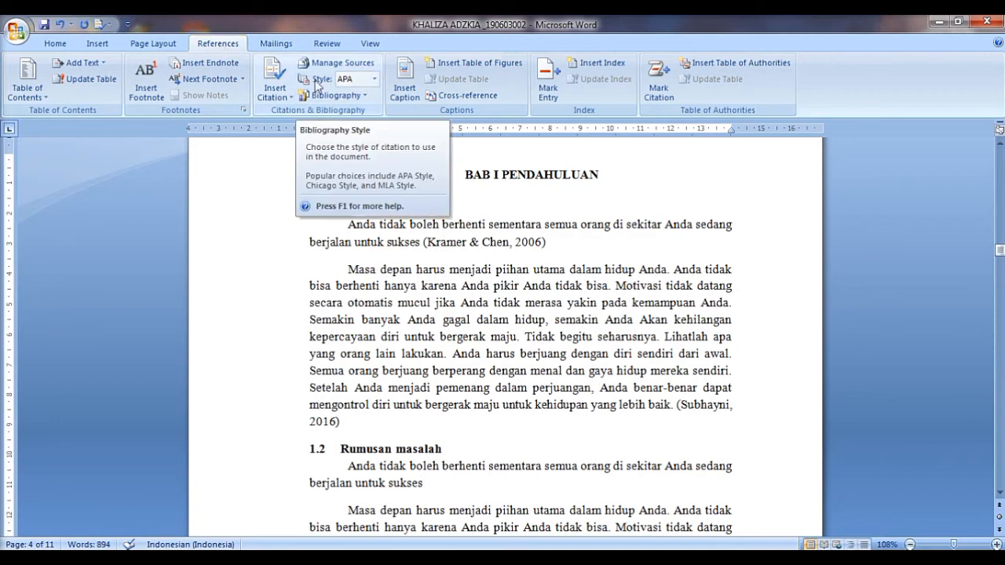
- Select the APA citation style and insert a placeholder citation tagged with the author's name after the first paragraph of "Rumusan masalah"
{"action": "left_click", "coordinate": [375, 80]}
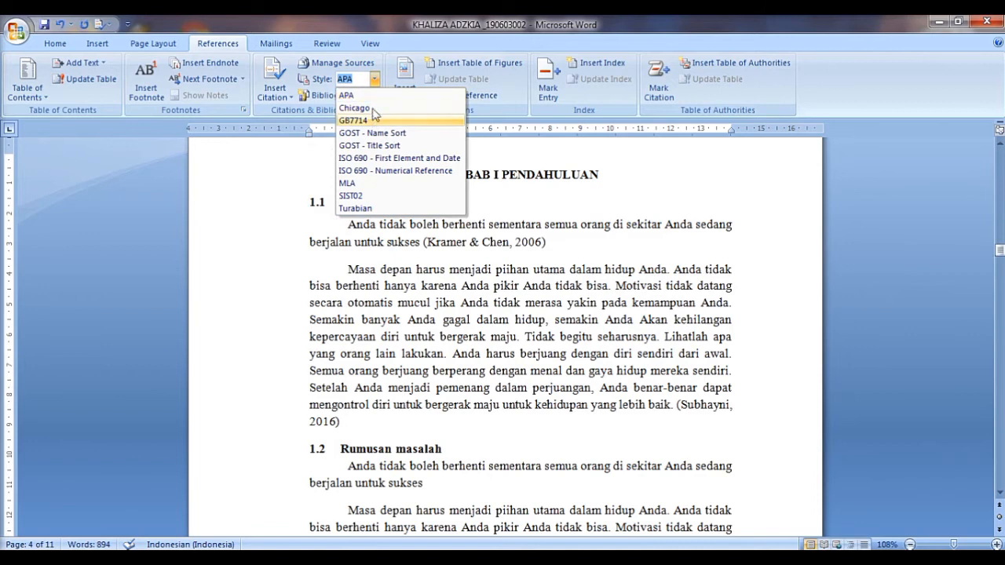
{"action": "left_click", "coordinate": [368, 96]}
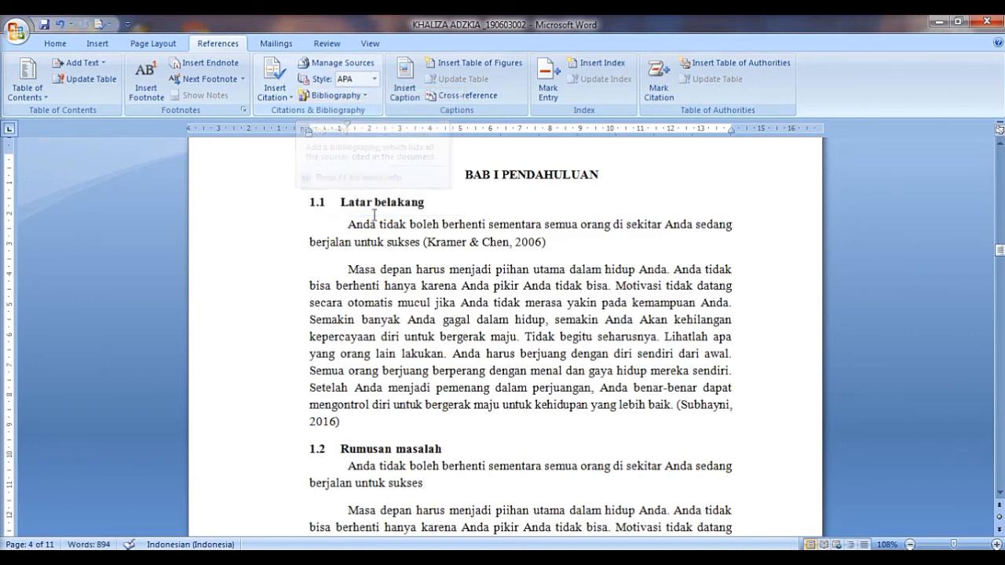
{"action": "left_click_drag", "start_coordinate": [407, 484], "coordinate": [426, 483]}
{"action": "left_click", "coordinate": [426, 483]}
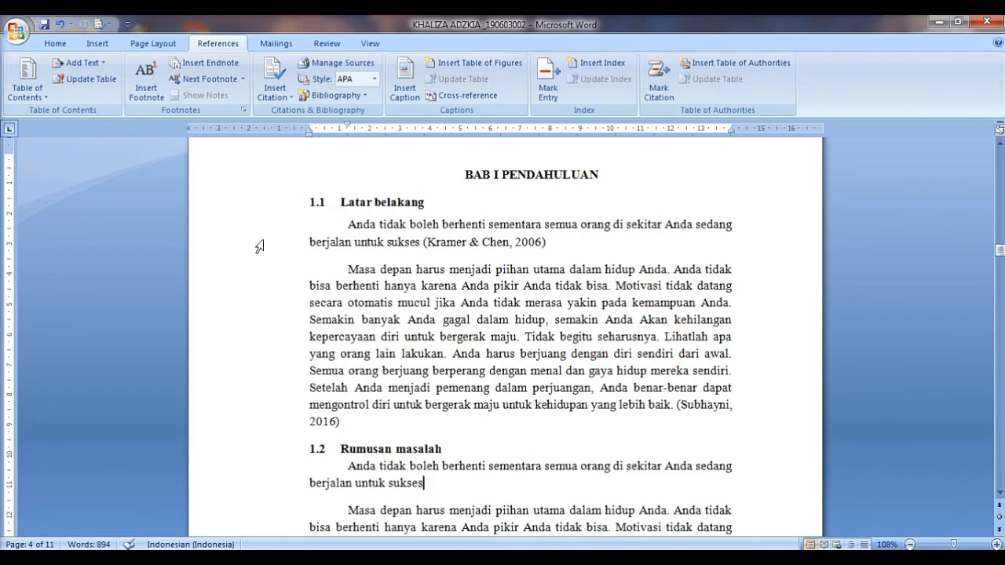
{"action": "left_click", "coordinate": [275, 95]}
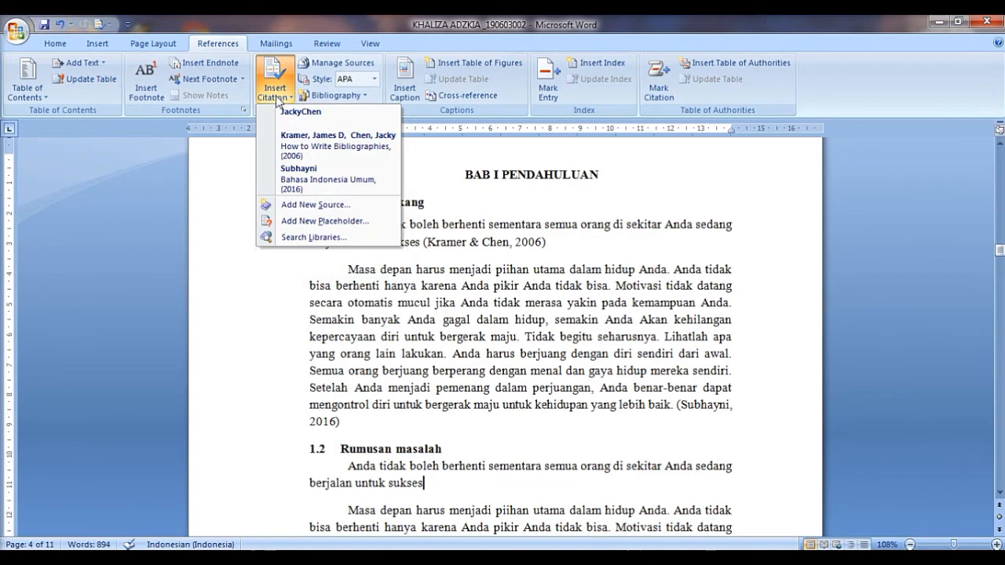
{"action": "left_click", "coordinate": [325, 221]}
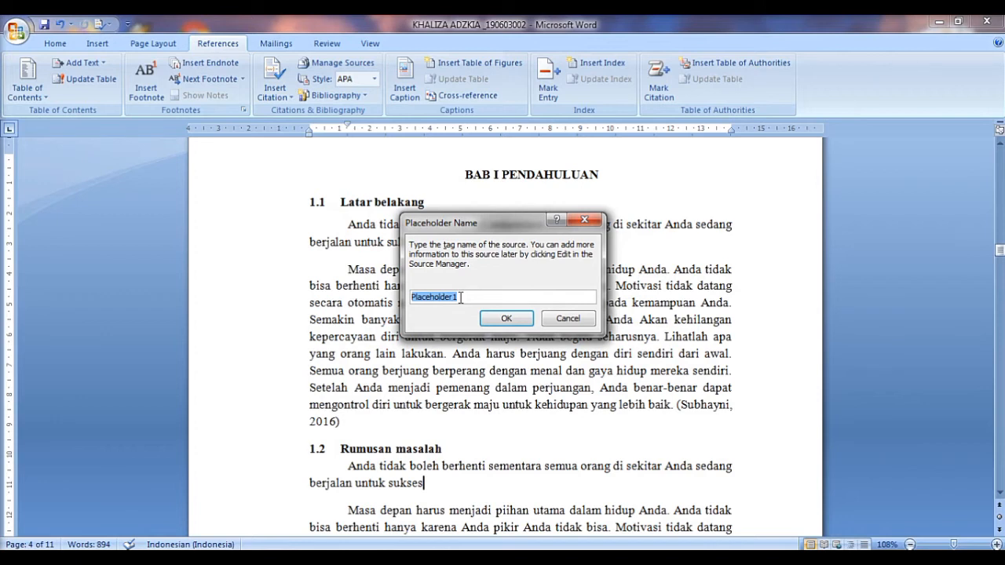
{"action": "key", "text": "BackSpace"}
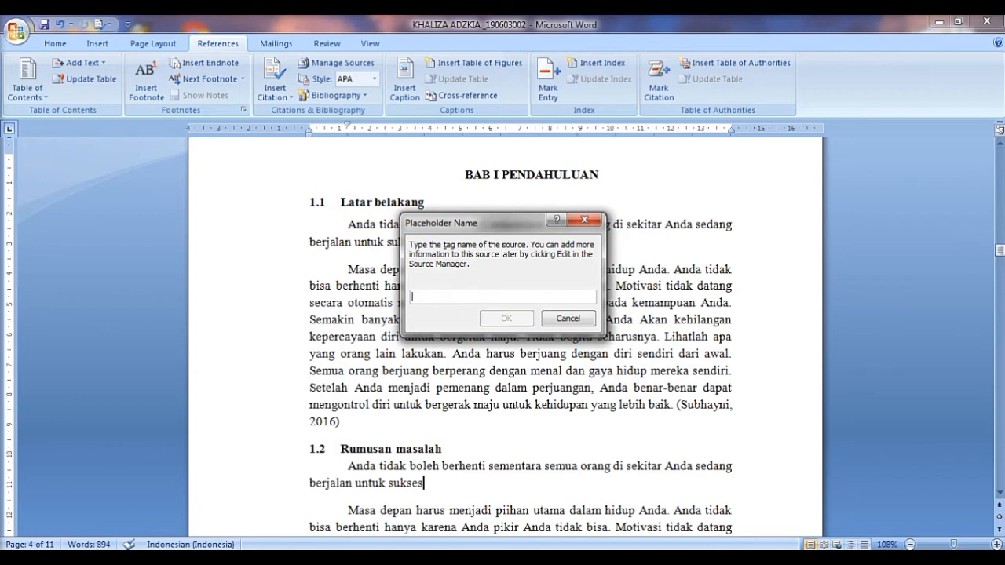
{"action": "type", "text": "Jackychen"}
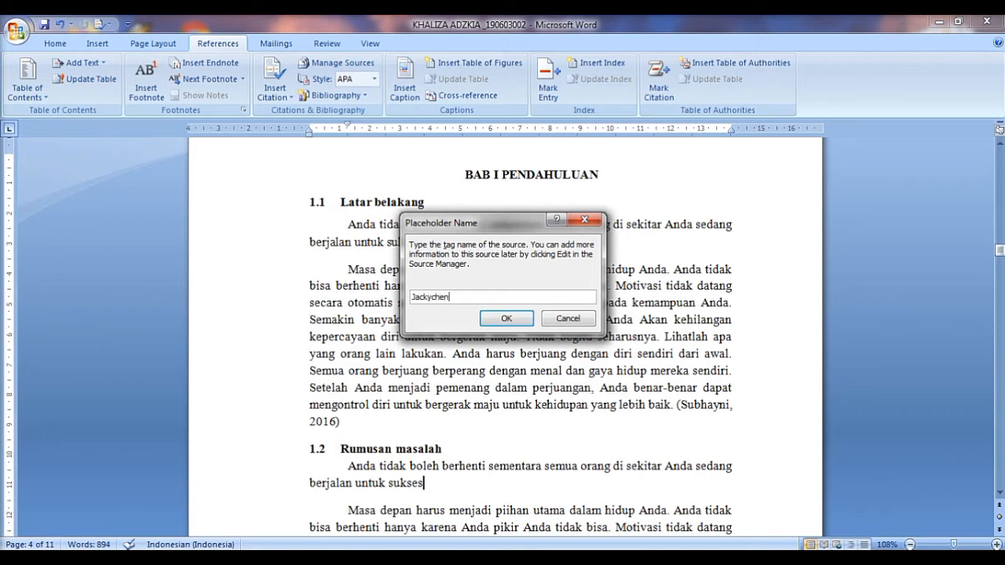
{"action": "left_click", "coordinate": [506, 318]}
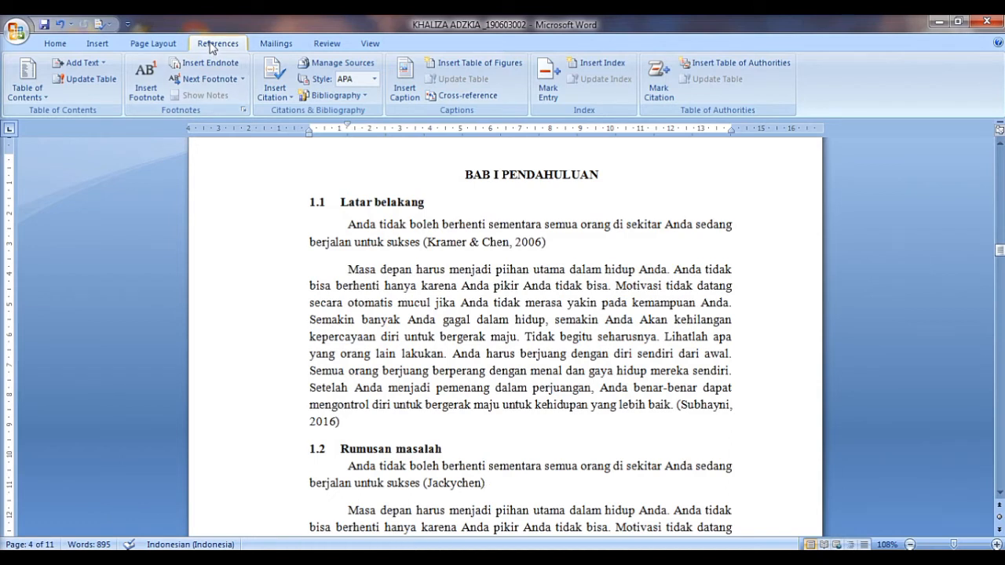
- Edit the first placeholder source in the source manager's current list and enter the author's full name
{"action": "left_click", "coordinate": [348, 64]}
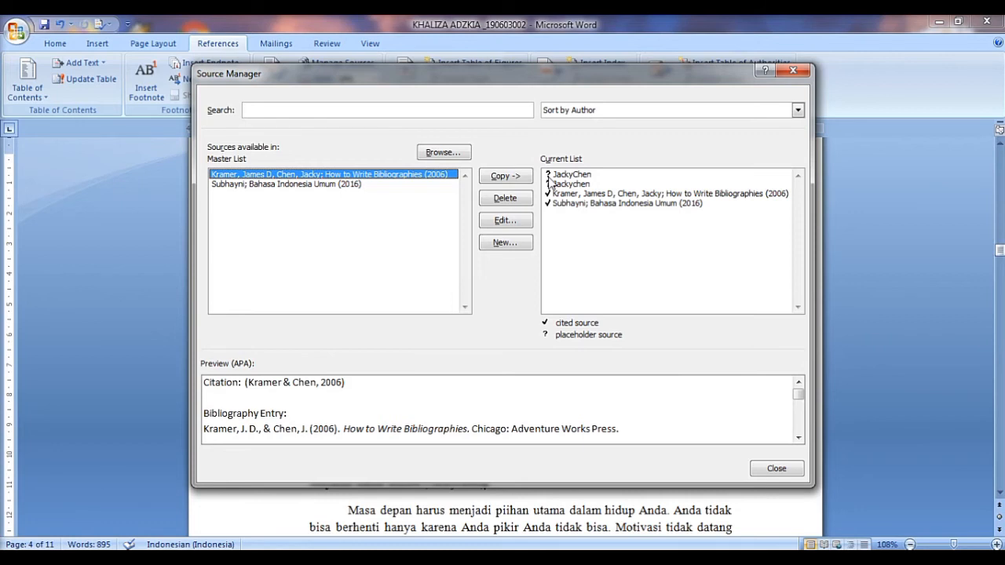
{"action": "left_click", "coordinate": [564, 176]}
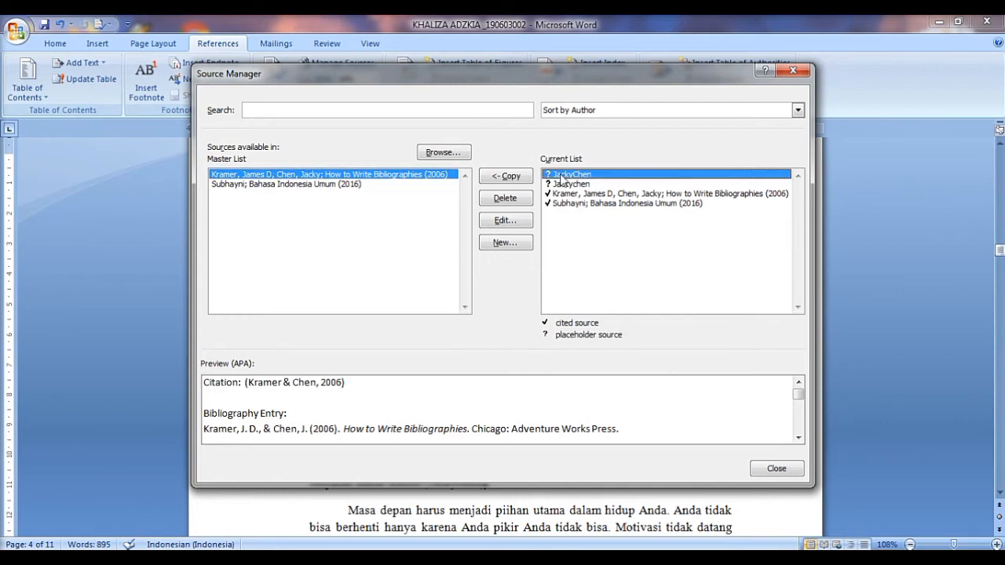
{"action": "left_click", "coordinate": [506, 223]}
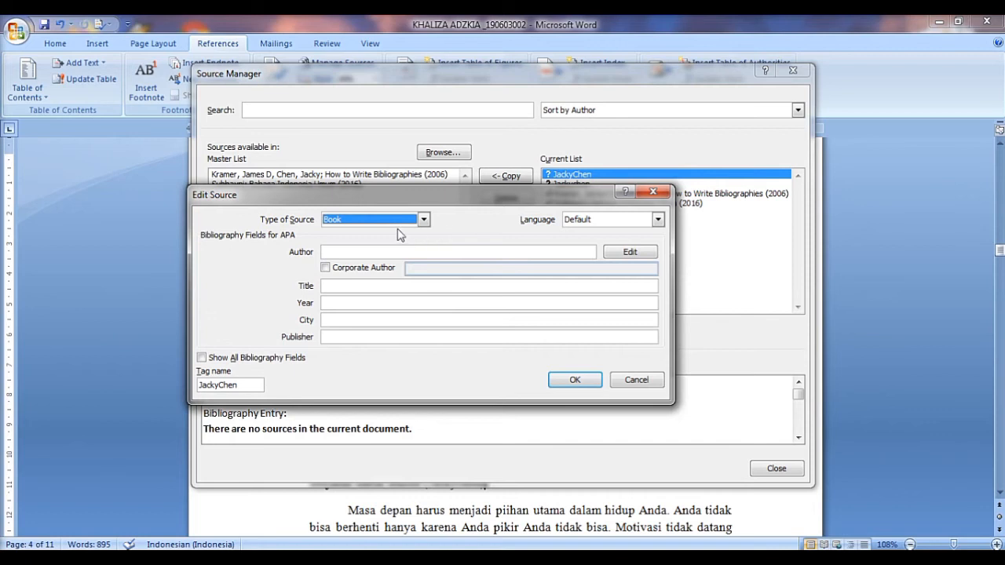
{"action": "left_click", "coordinate": [377, 253]}
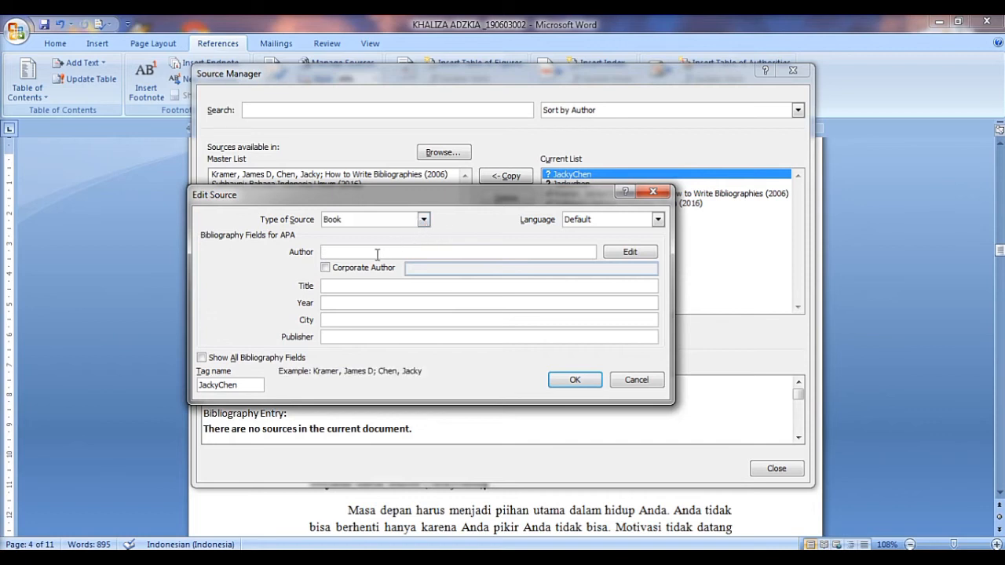
{"action": "type", "text": "jack"}
{"action": "key", "text": "BackSpace"}
{"action": "key", "text": "BackSpace"}
{"action": "key", "text": "BackSpace"}
{"action": "type", "text": "acky Chen"}
- Give the placeholder source the title "How to write" and year 2018, and confirm its author's name in the name editor
{"action": "left_click", "coordinate": [369, 286]}
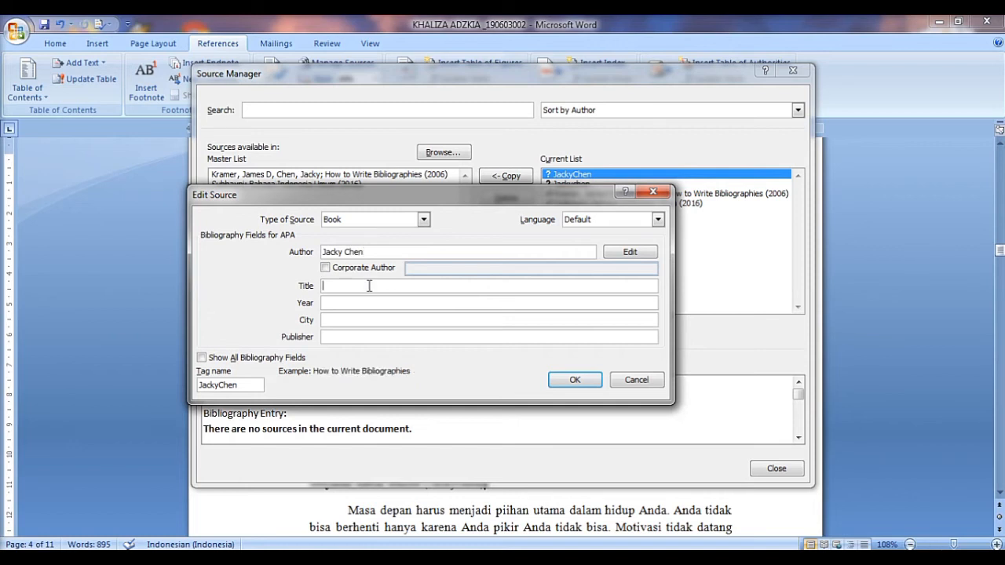
{"action": "type", "text": "How to write"}
{"action": "left_click", "coordinate": [354, 303]}
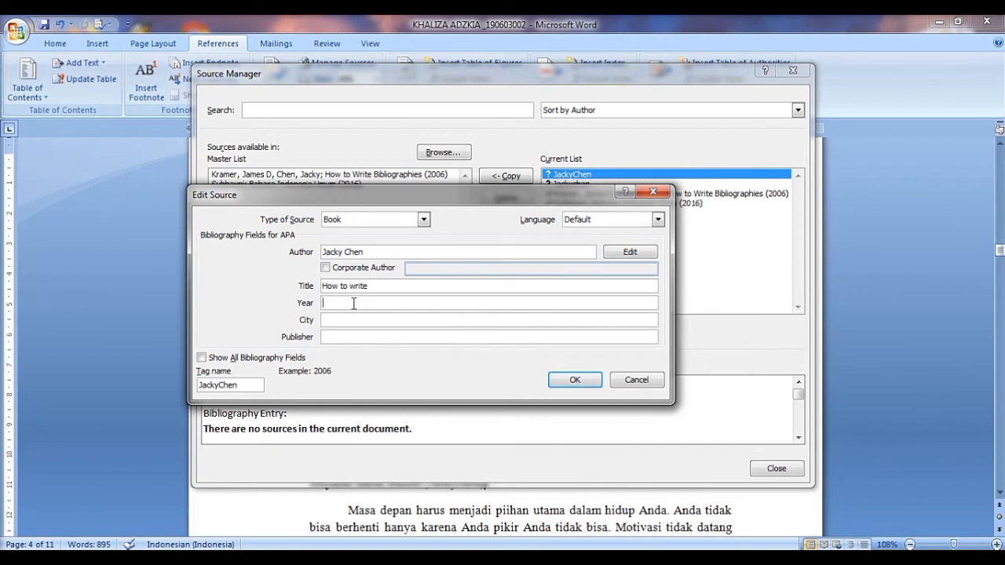
{"action": "type", "text": "2018"}
{"action": "left_click", "coordinate": [618, 253]}
{"action": "left_click", "coordinate": [635, 380]}
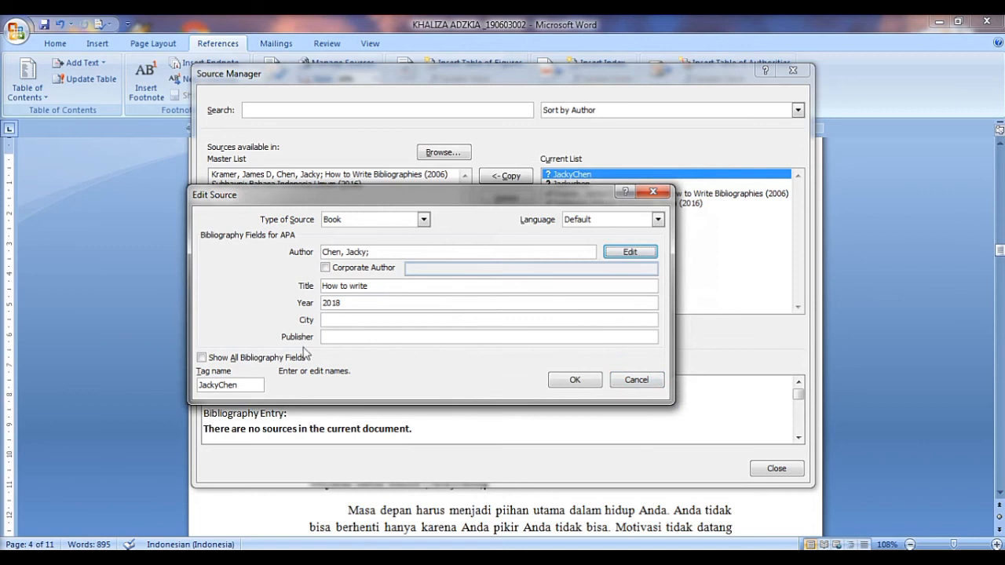
- Show and hide the full set of bibliography fields, save the source, and close the source manager
{"action": "left_click", "coordinate": [211, 359]}
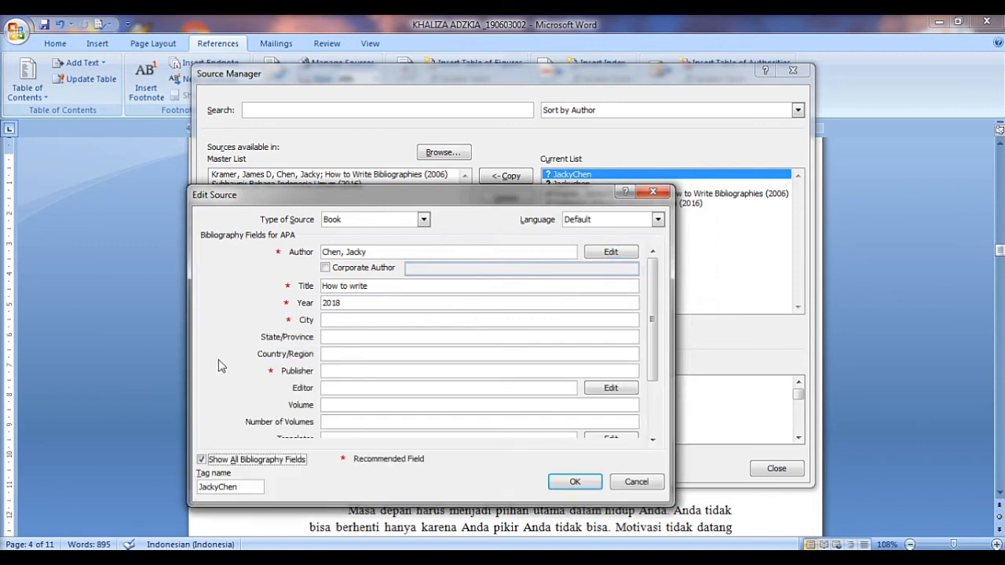
{"action": "left_click", "coordinate": [202, 460]}
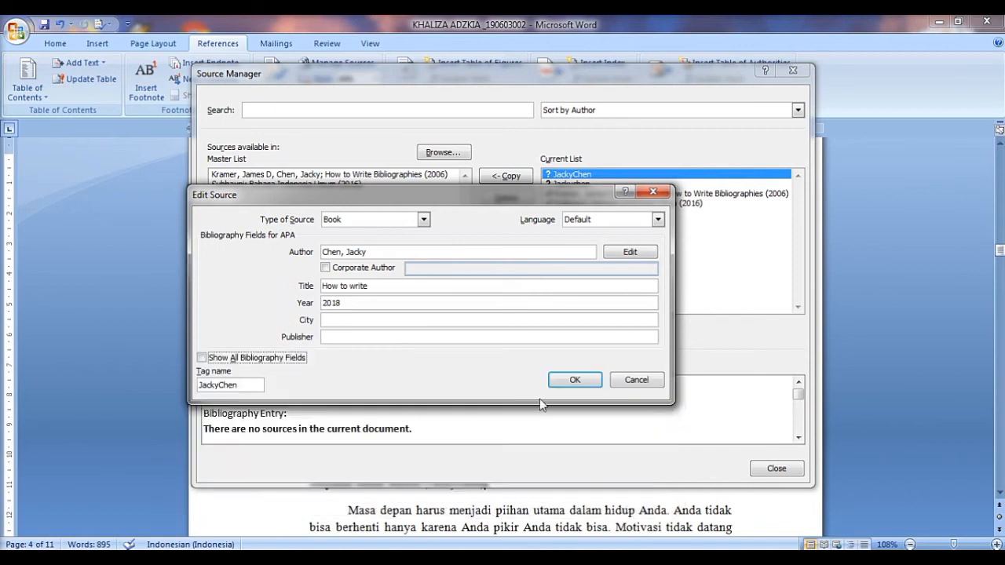
{"action": "left_click", "coordinate": [577, 381]}
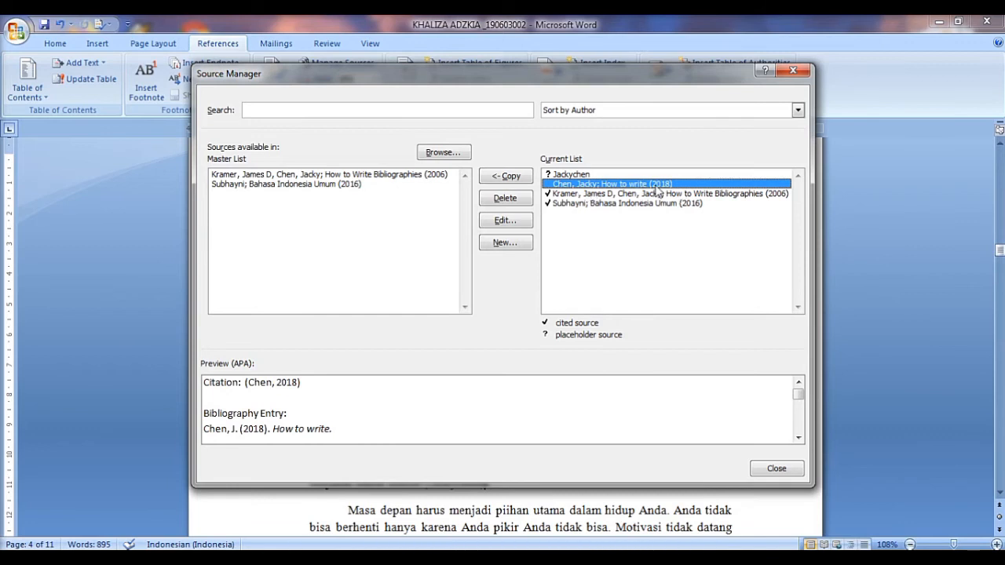
{"action": "left_click", "coordinate": [777, 470]}
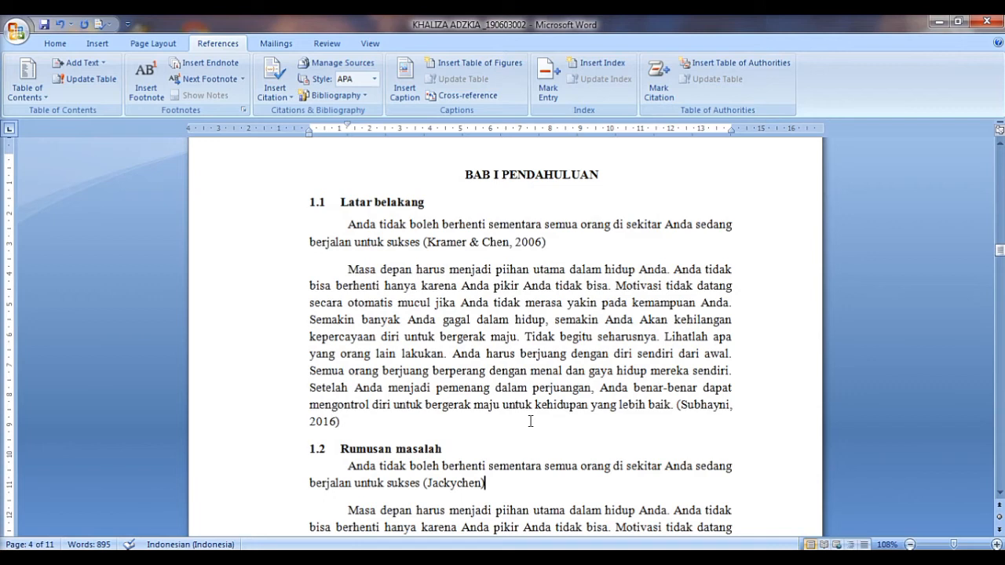
{"action": "left_click", "coordinate": [452, 485]}
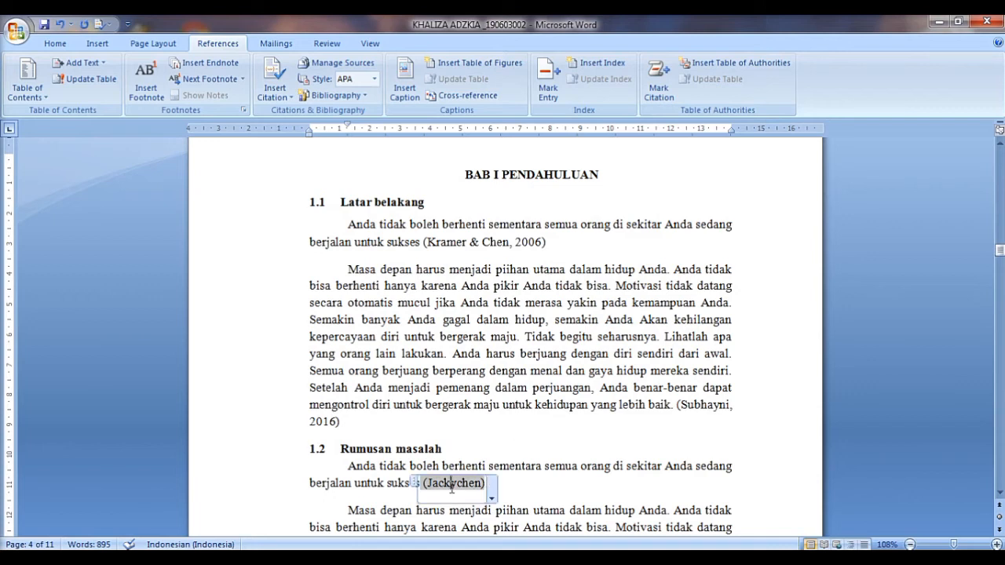
{"action": "left_click", "coordinate": [492, 498]}
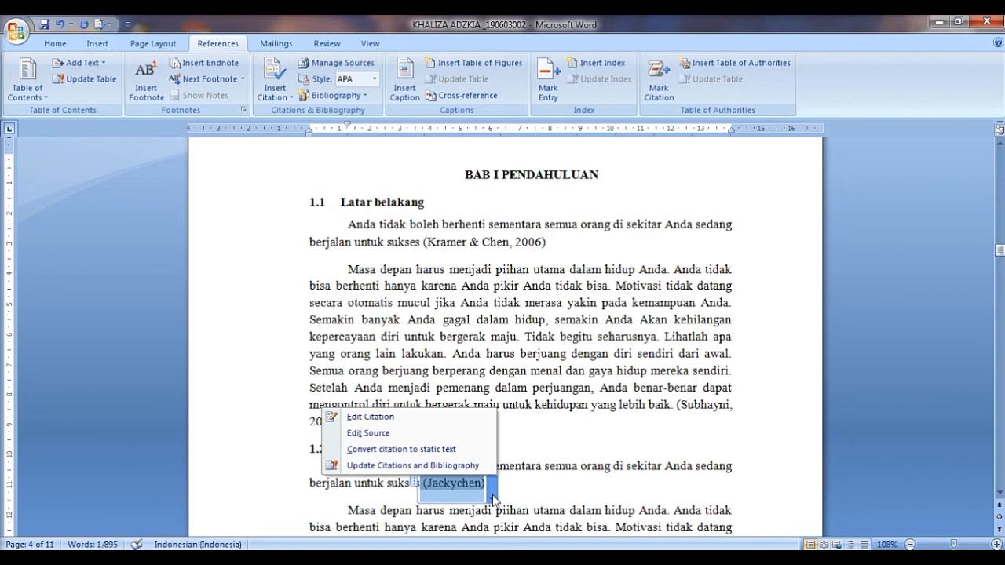
{"action": "left_click", "coordinate": [419, 434]}
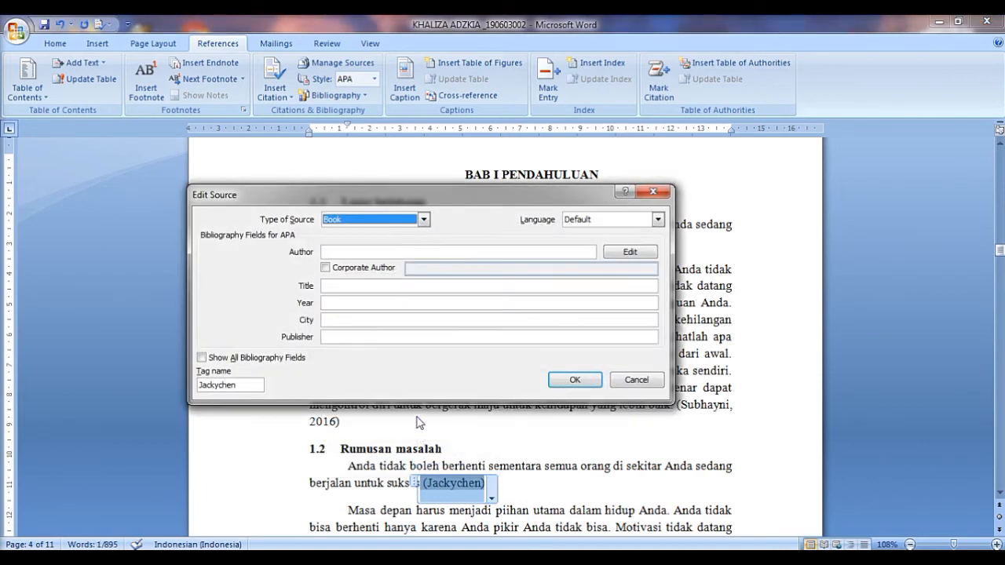
{"action": "left_click", "coordinate": [363, 253]}
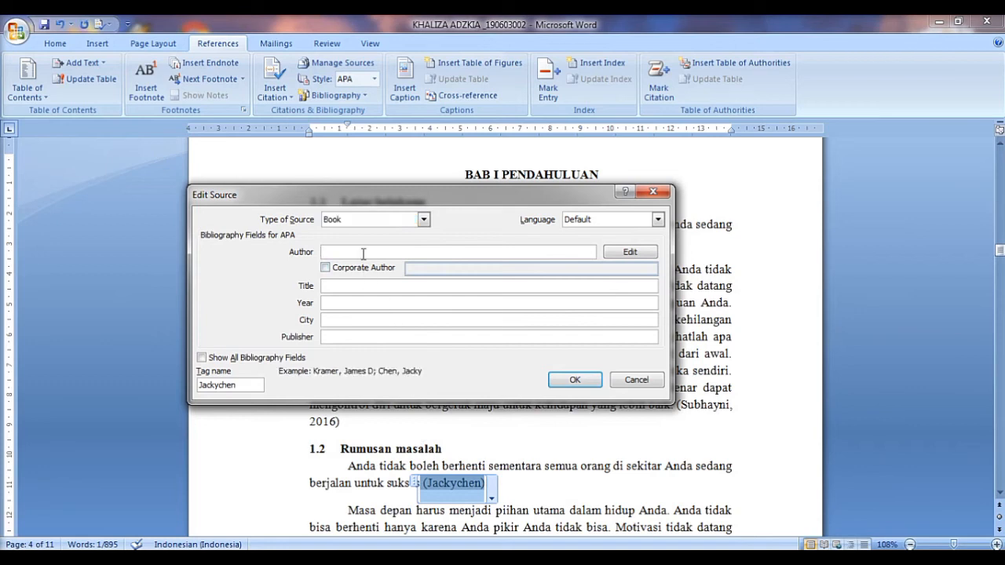
{"action": "left_click", "coordinate": [576, 380]}
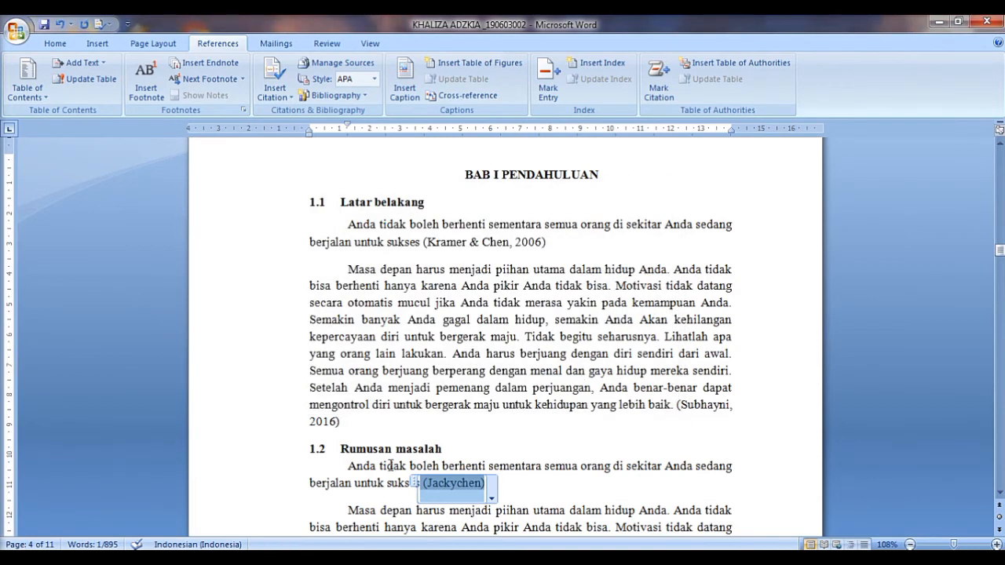
- Edit the source of the placeholder citation in section 1.2, entering the author's full name and confirming it in the name editor
{"action": "left_click", "coordinate": [494, 499]}
{"action": "left_click", "coordinate": [454, 432]}
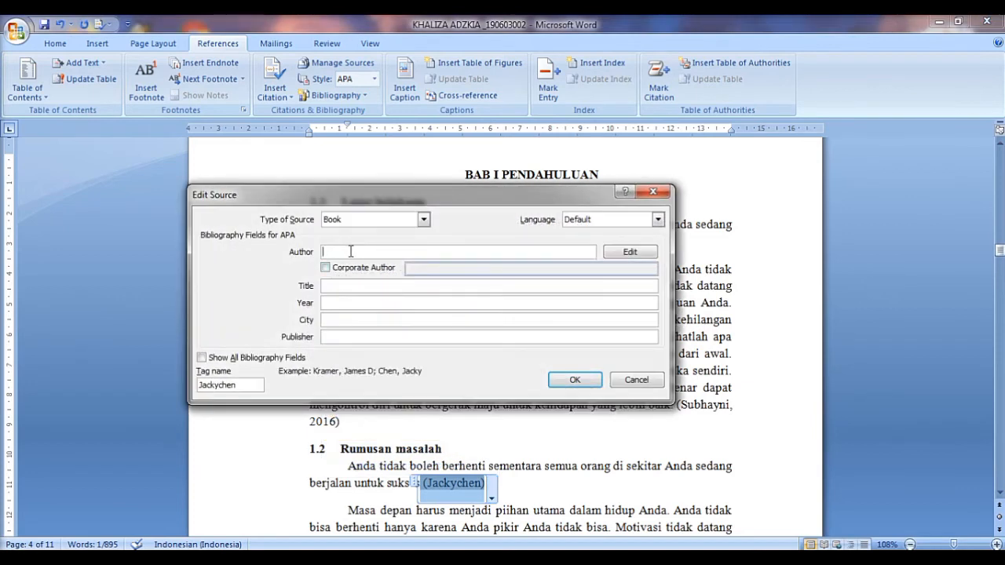
{"action": "left_click", "coordinate": [351, 251]}
{"action": "type", "text": "Jacki Chen"}
{"action": "left_click", "coordinate": [630, 251]}
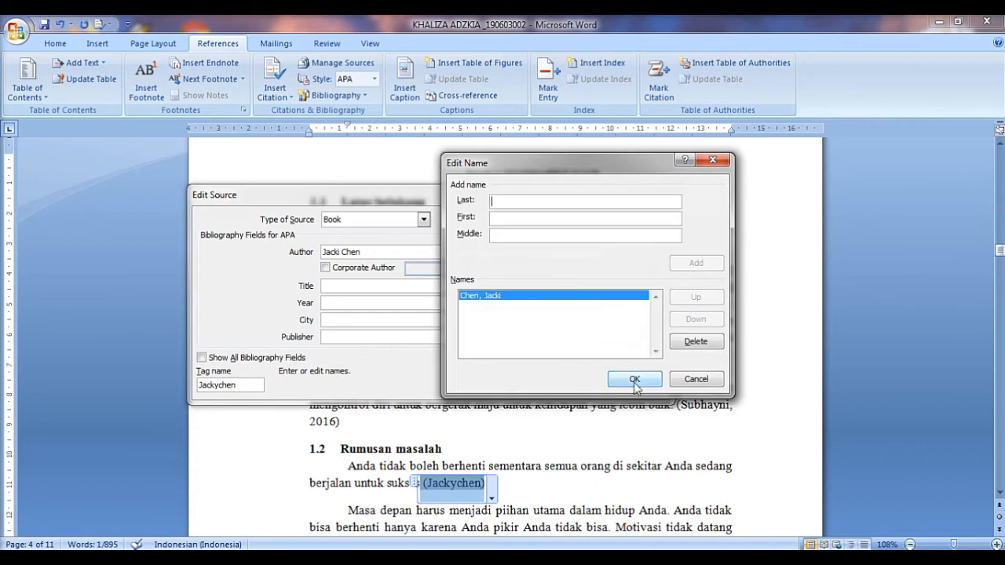
{"action": "left_click", "coordinate": [634, 379]}
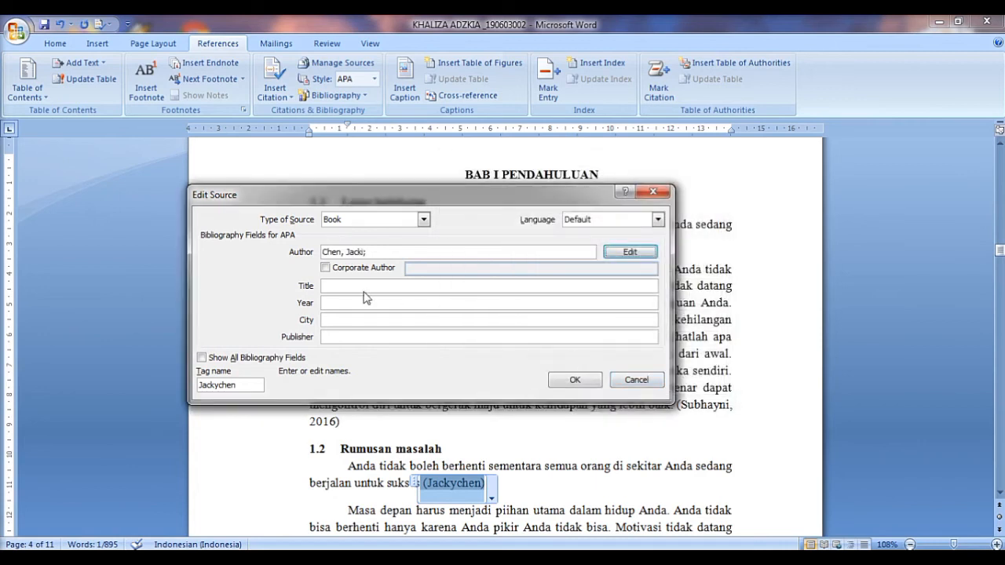
- Enter the title "Hoe to Write" and the year 2010 for the placeholder citation's source
{"action": "left_click", "coordinate": [362, 287]}
{"action": "type", "text": "H"}
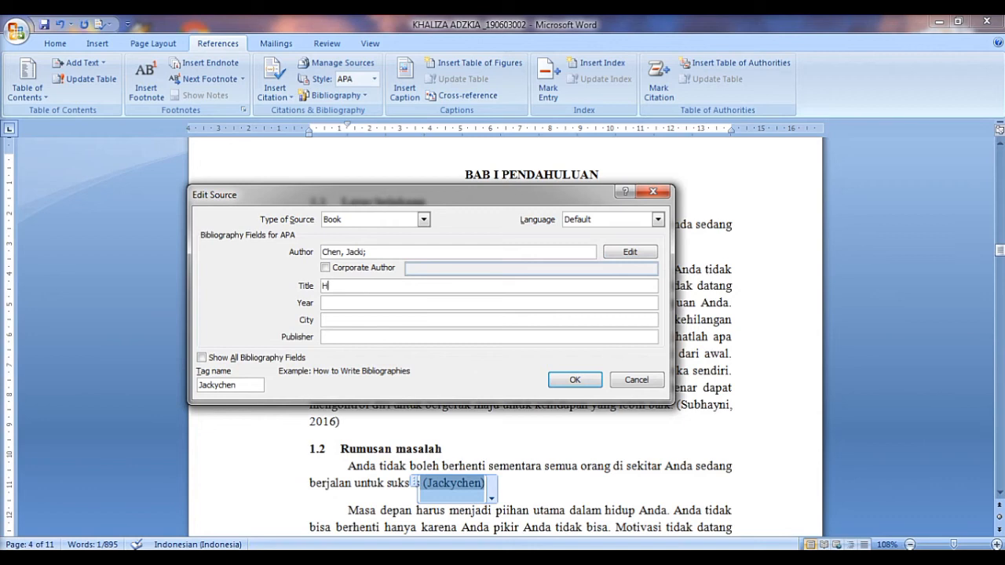
{"action": "type", "text": "oe to Write"}
{"action": "left_click", "coordinate": [354, 306]}
{"action": "type", "text": "2010"}
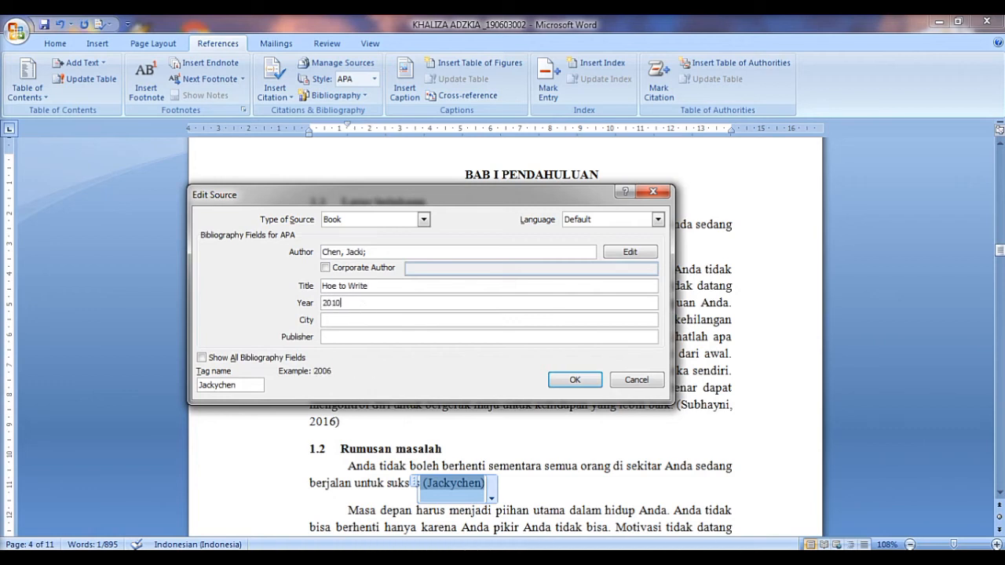
- Save the edited source of the placeholder citation in section 1.2
{"action": "left_click", "coordinate": [575, 380]}
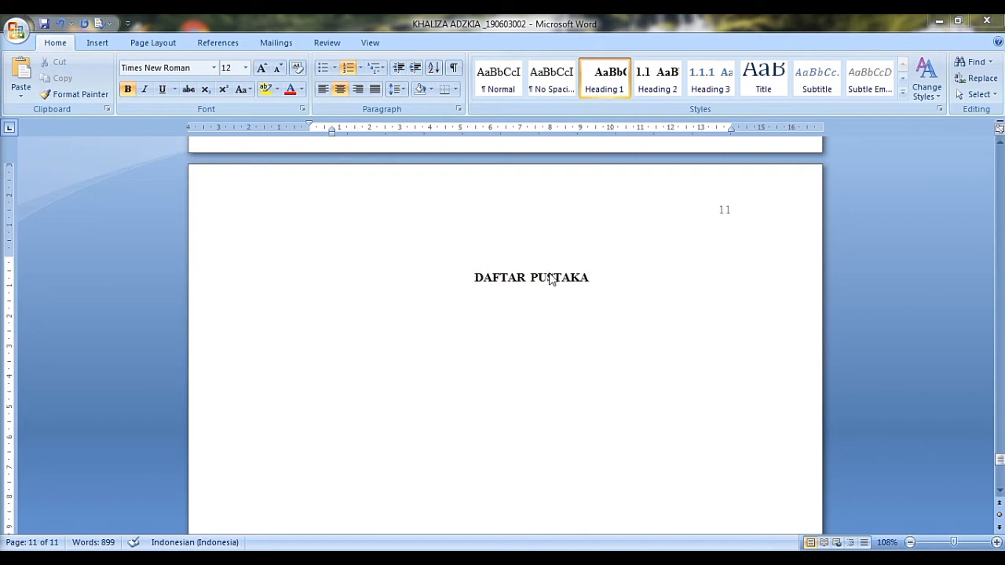
- Insert the built-in Bibliography on a new line below the DAFTAR PUSTAKA heading on page 11
{"action": "left_click", "coordinate": [590, 279]}
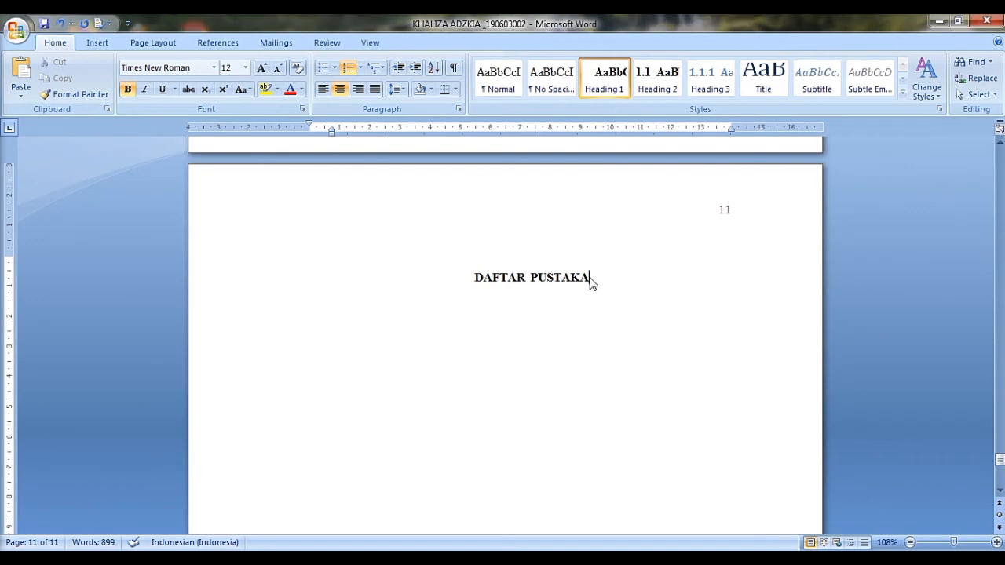
{"action": "key", "text": "Return"}
{"action": "left_click", "coordinate": [229, 46]}
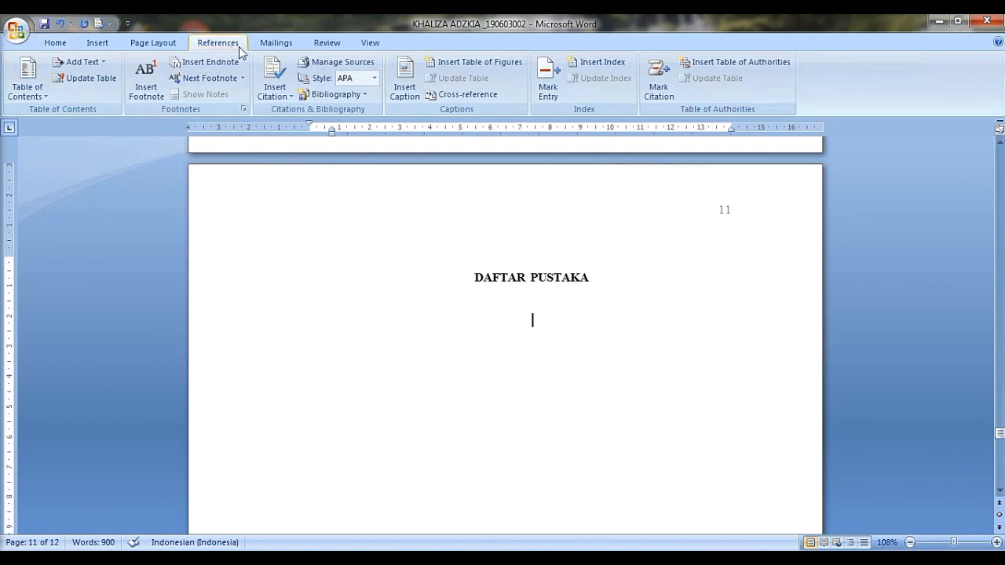
{"action": "left_click", "coordinate": [364, 95]}
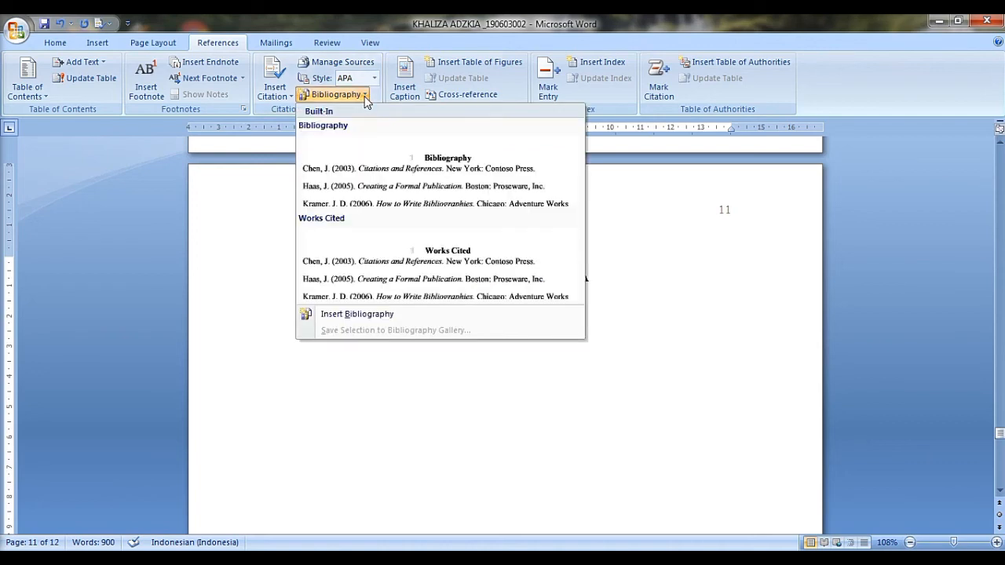
{"action": "left_click", "coordinate": [364, 167]}
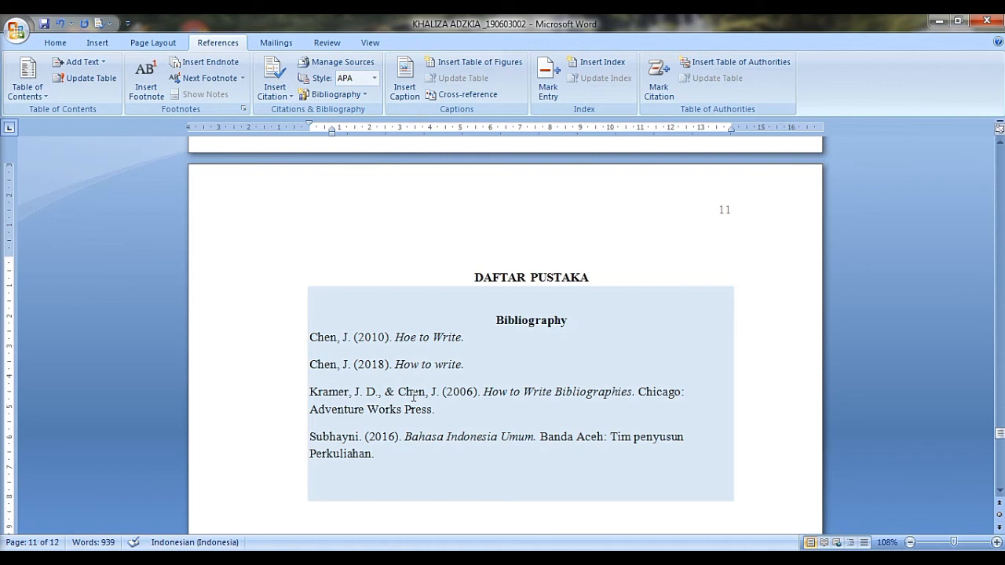
{"action": "left_click", "coordinate": [532, 523]}
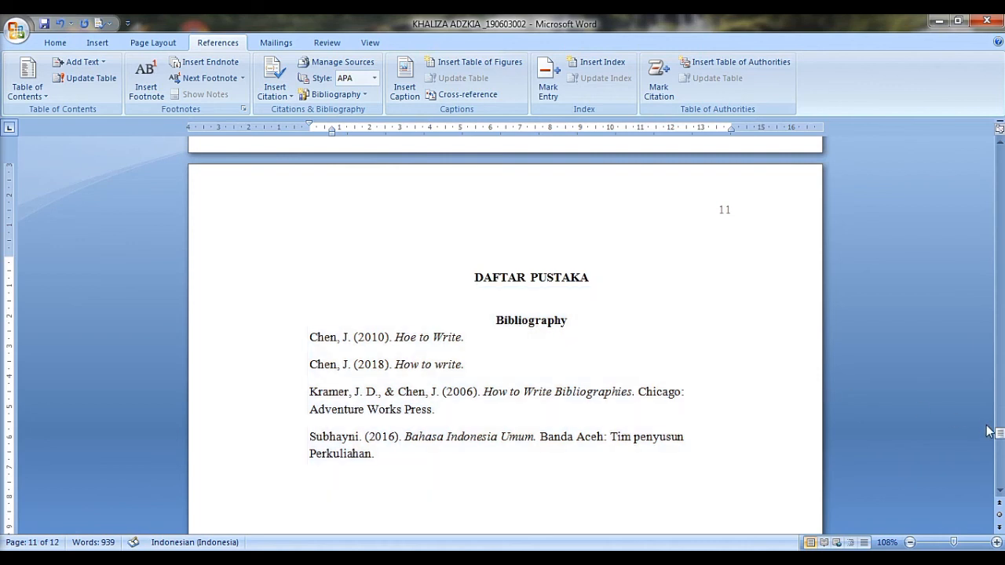
- Edit the source of the citation in section 1.2, replacing the author's full name and confirming it in the name editor
{"action": "left_click_drag", "start_coordinate": [1000, 436], "coordinate": [1000, 244]}
{"action": "left_click", "coordinate": [473, 359], "text": "alt"}
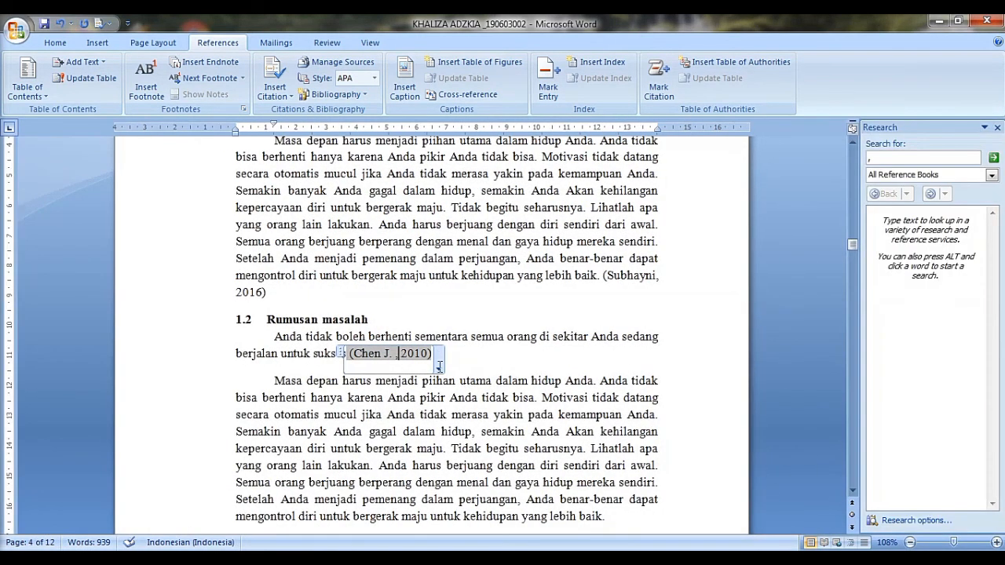
{"action": "left_click", "coordinate": [439, 366]}
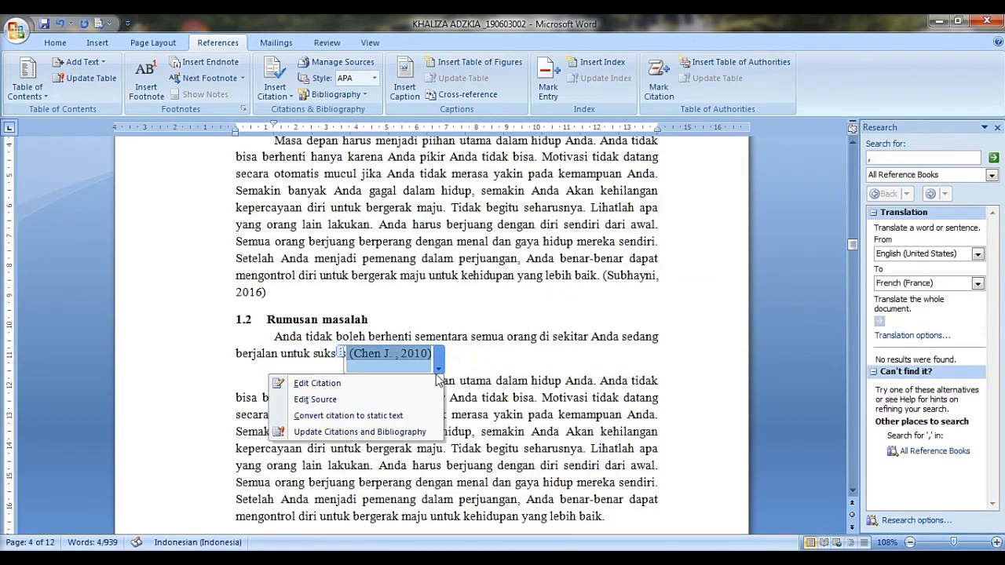
{"action": "left_click", "coordinate": [395, 402]}
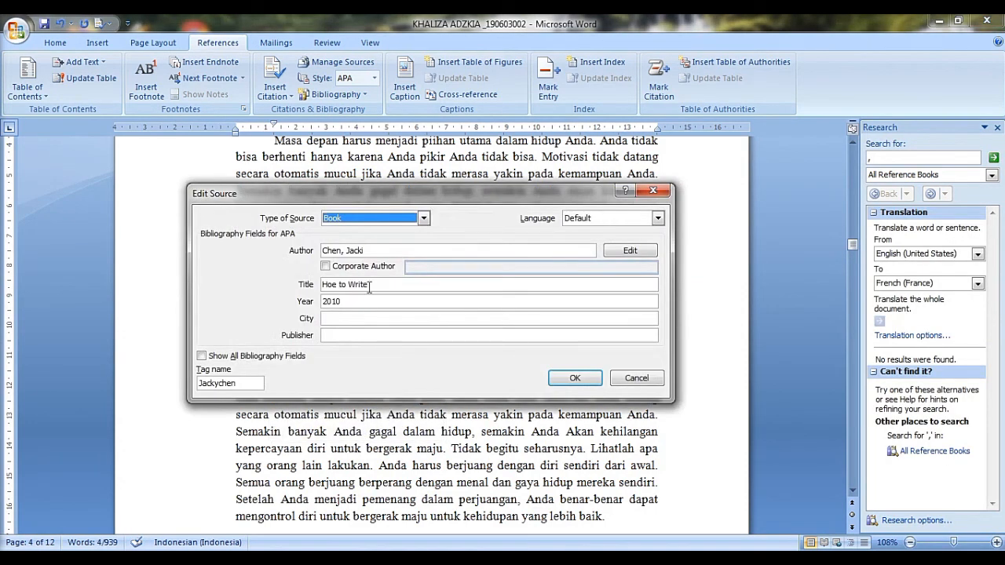
{"action": "left_click_drag", "start_coordinate": [365, 250], "coordinate": [318, 257]}
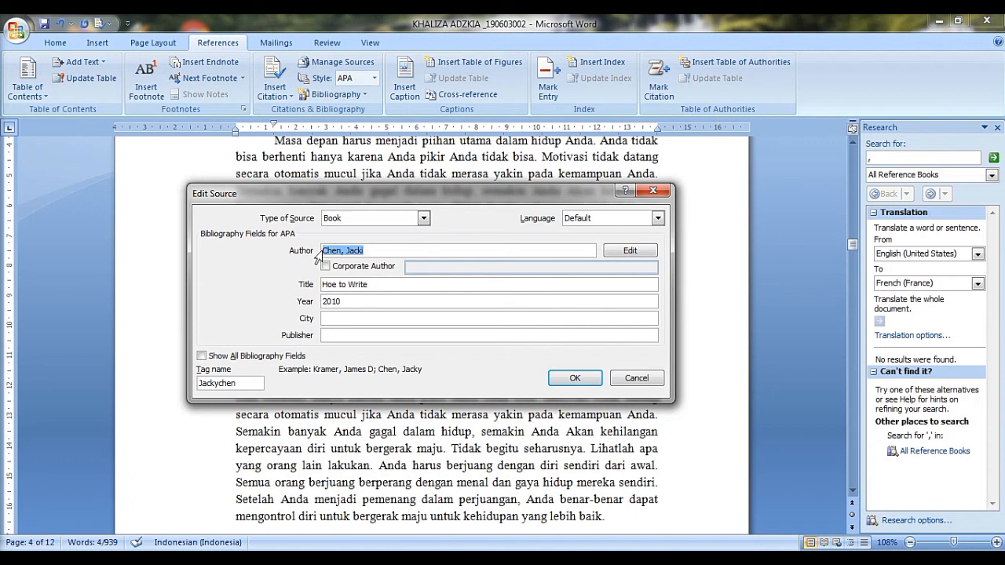
{"action": "type", "text": "Jmaes K"}
{"action": "key", "text": "BackSpace"}
{"action": "key", "text": "BackSpace"}
{"action": "key", "text": "BackSpace"}
{"action": "key", "text": "BackSpace"}
{"action": "key", "text": "BackSpace"}
{"action": "type", "text": "ames D Kramer"}
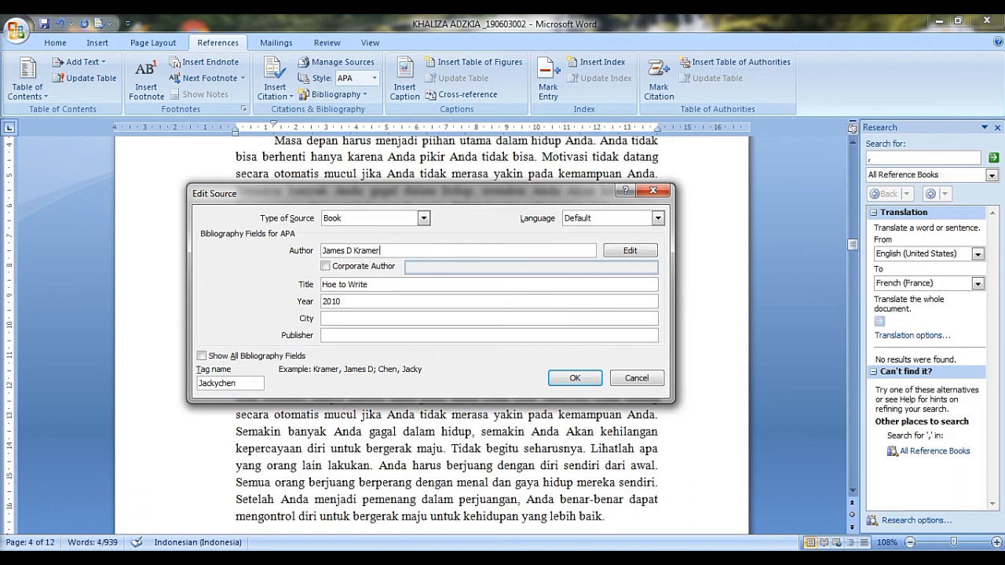
{"action": "left_click", "coordinate": [639, 258]}
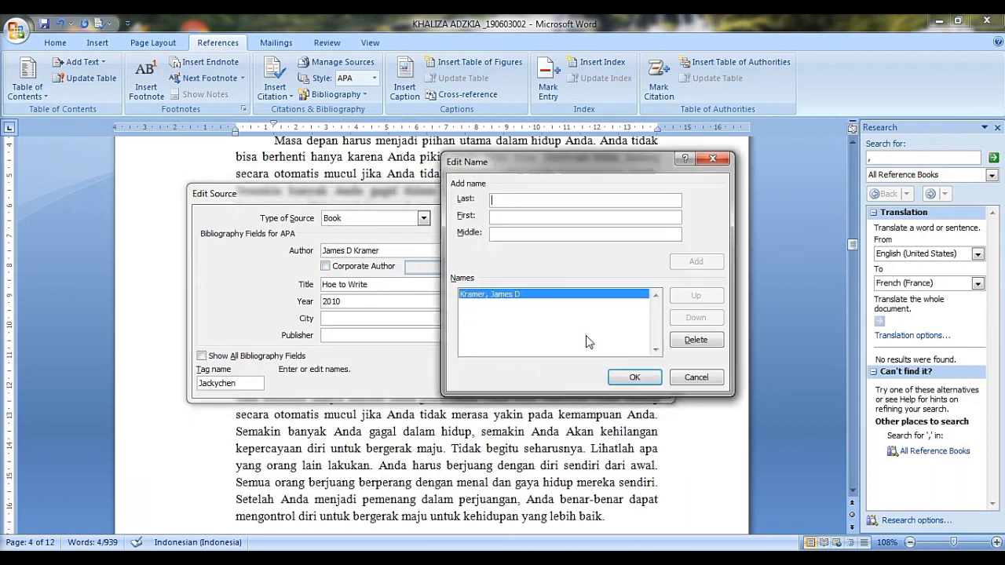
{"action": "left_click", "coordinate": [634, 379]}
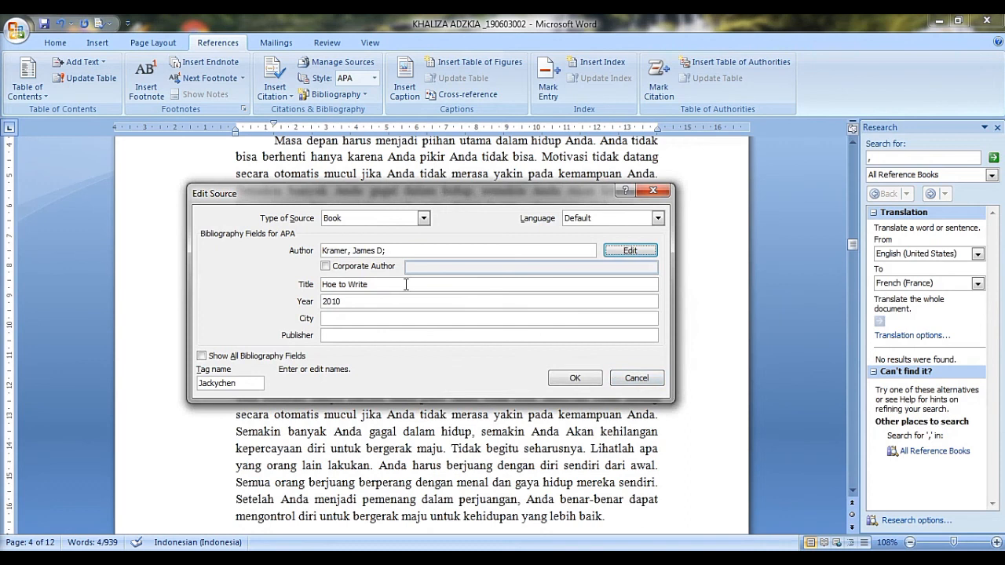
- Set the source's year to 2012, save the source, and close the Research pane
{"action": "left_click", "coordinate": [348, 302]}
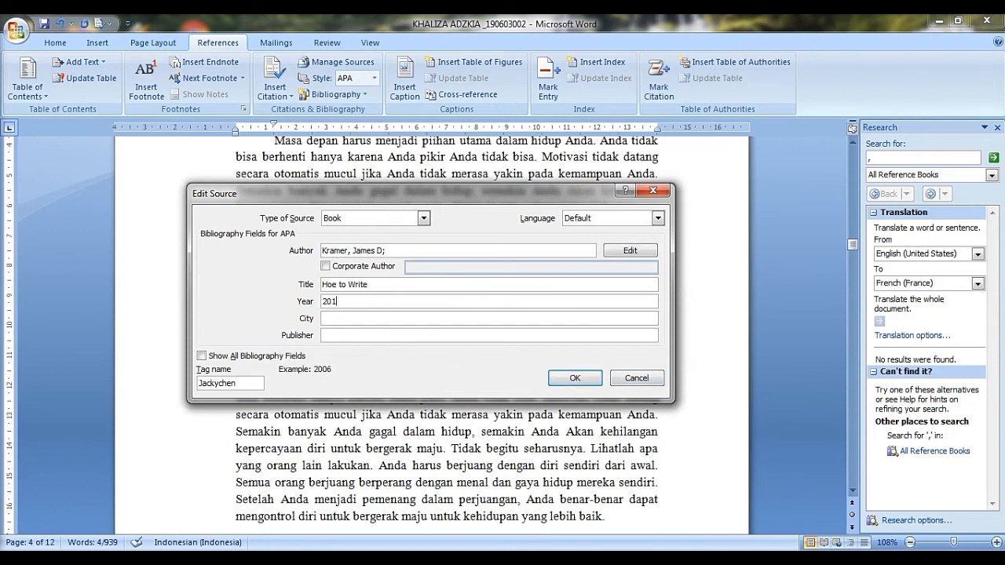
{"action": "left_click", "coordinate": [588, 379]}
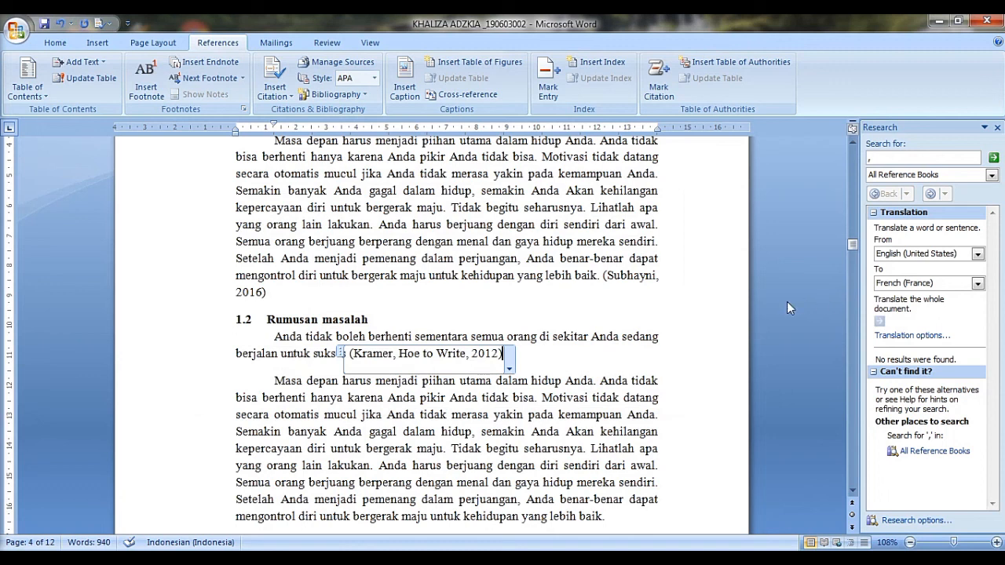
{"action": "left_click", "coordinate": [997, 127]}
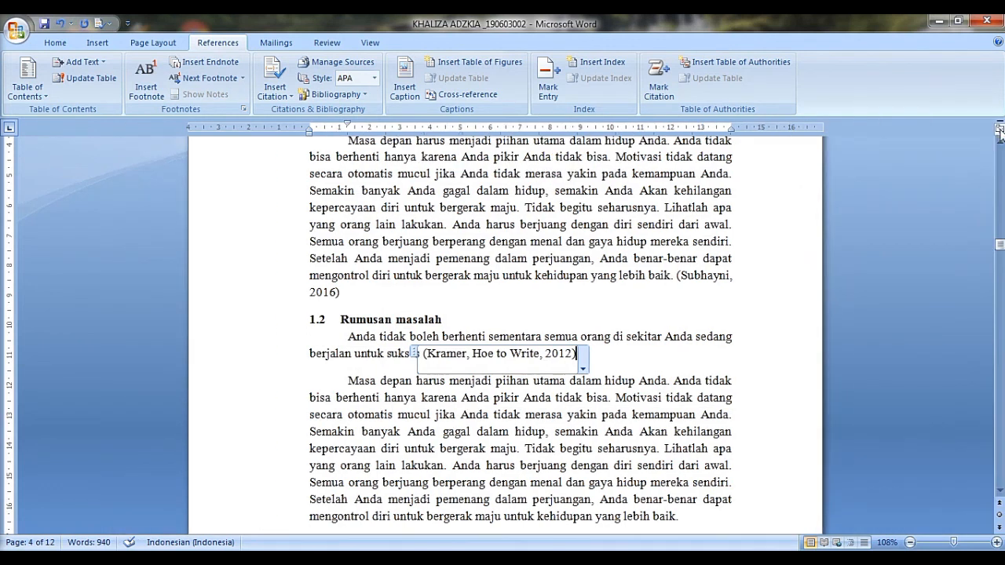
- Update the citations and bibliography for the reference list under DAFTAR PUSTAKA
{"action": "left_click_drag", "start_coordinate": [1000, 247], "coordinate": [1000, 435]}
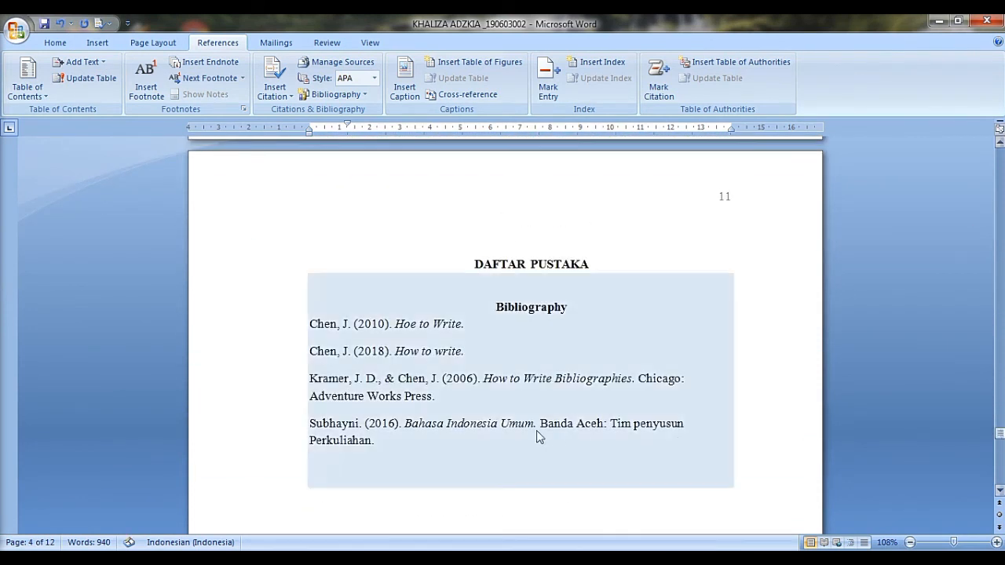
{"action": "left_click", "coordinate": [431, 353], "text": "alt"}
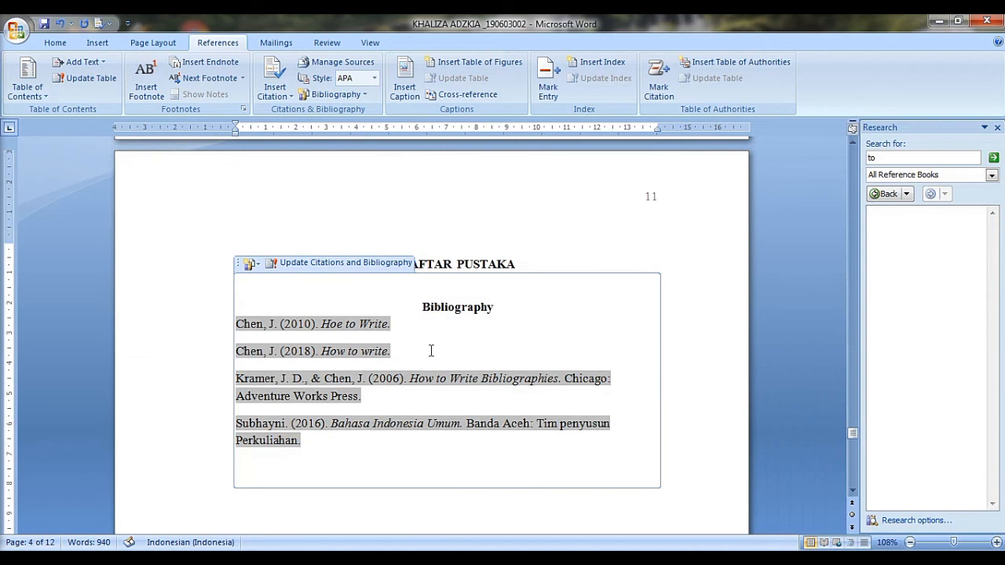
{"action": "left_click", "coordinate": [326, 266]}
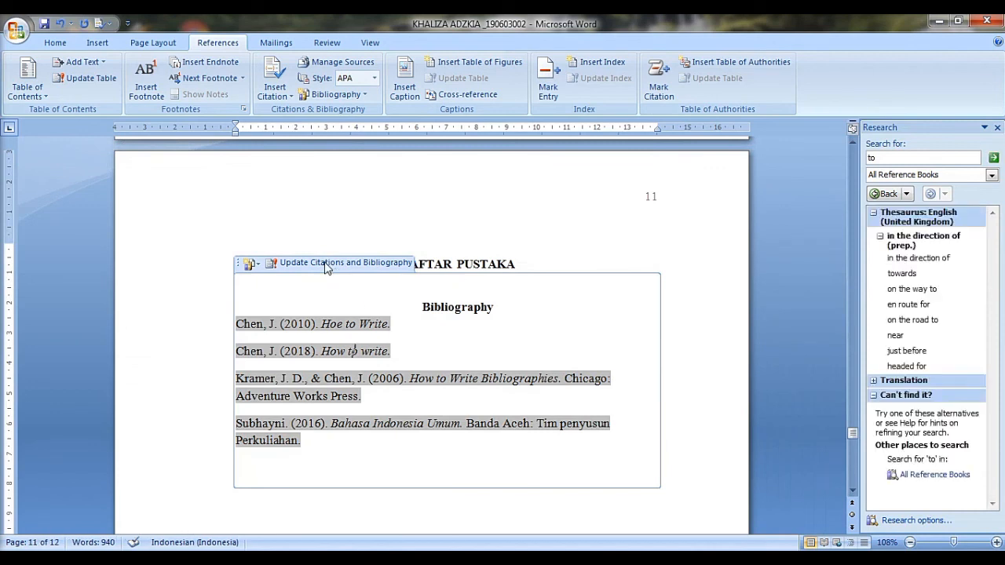